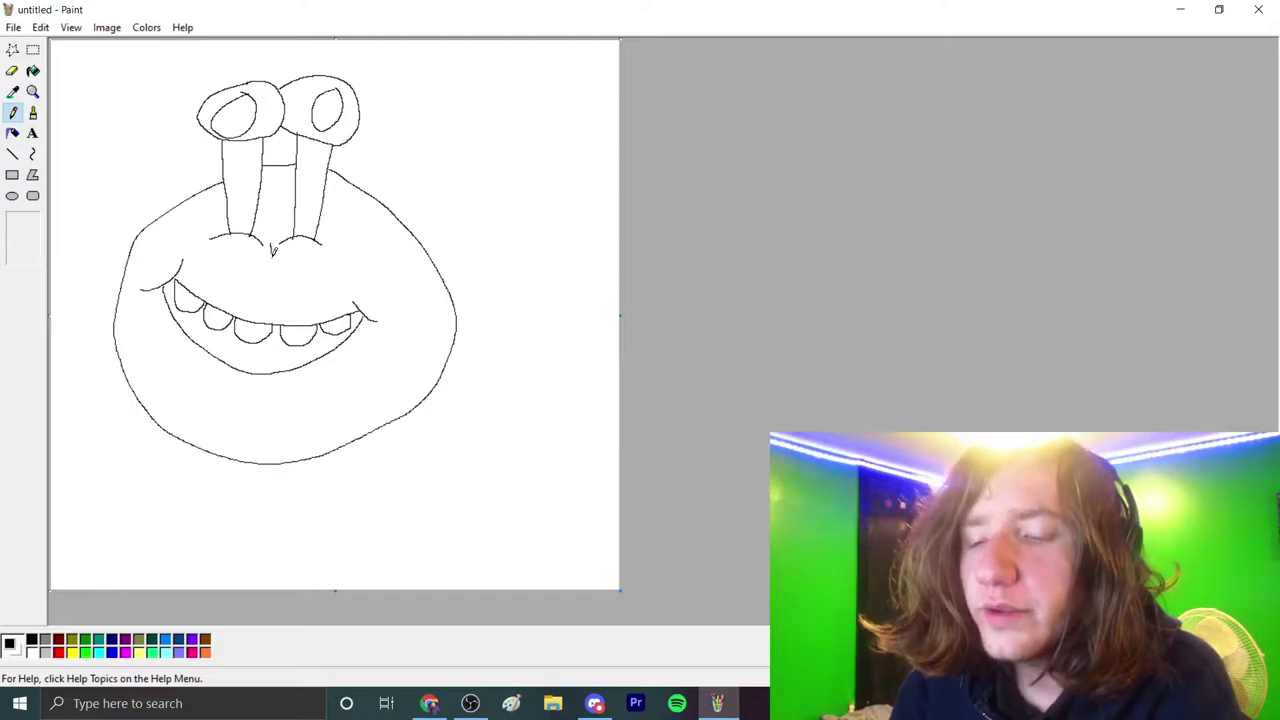
# - Draw a long rounded nose between the eye stalks and the mouth, and two joined curved lines beneath the mouth
pyautogui.moveTo(274, 244)
pyautogui.mouseDown()
pyautogui.moveTo(178, 244)
pyautogui.moveTo(166, 256)
pyautogui.mouseUp()
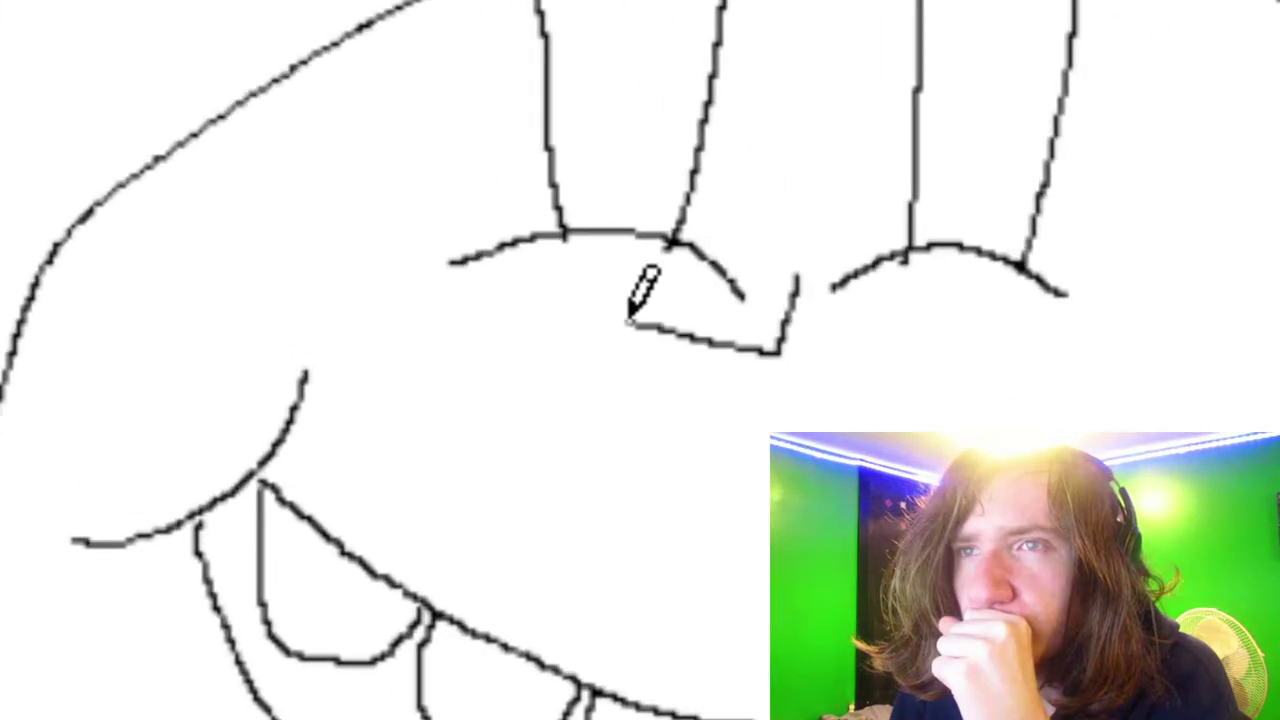
pyautogui.moveTo(258, 338)
pyautogui.mouseDown()
pyautogui.moveTo(467, 399)
pyautogui.moveTo(766, 430)
pyautogui.mouseUp()
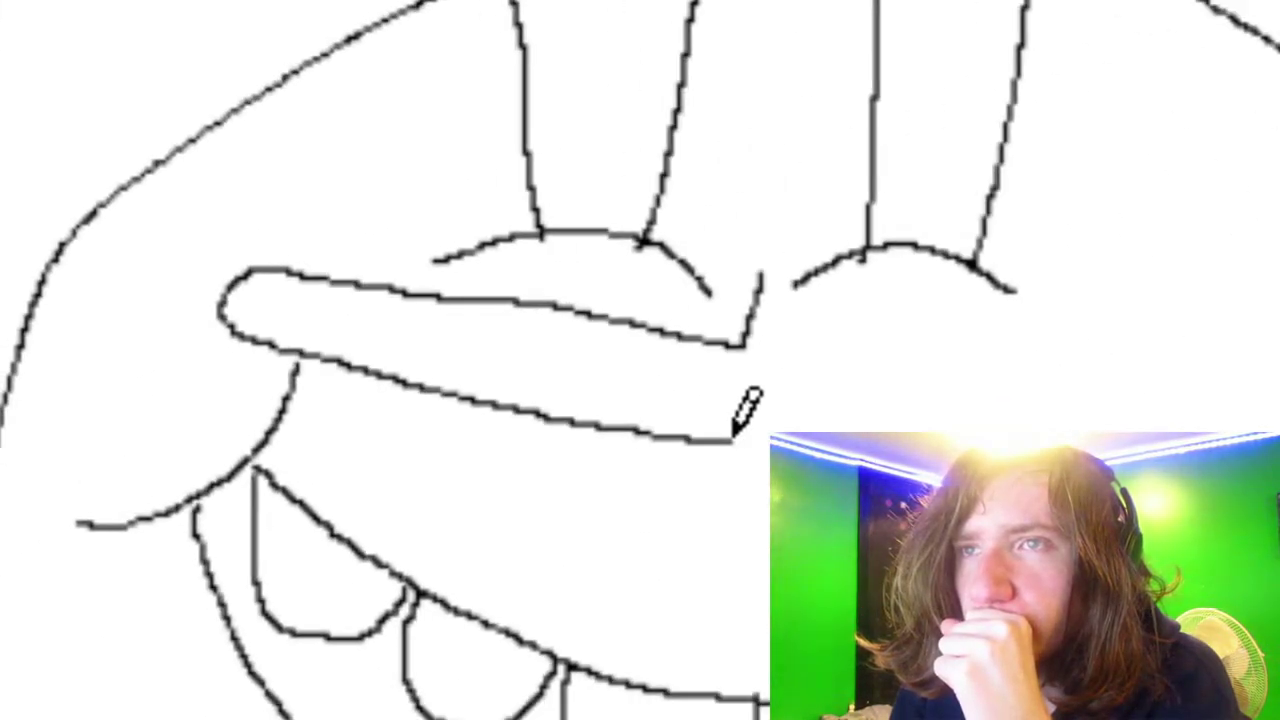
pyautogui.moveTo(272, 265); pyautogui.dragTo(271, 280)
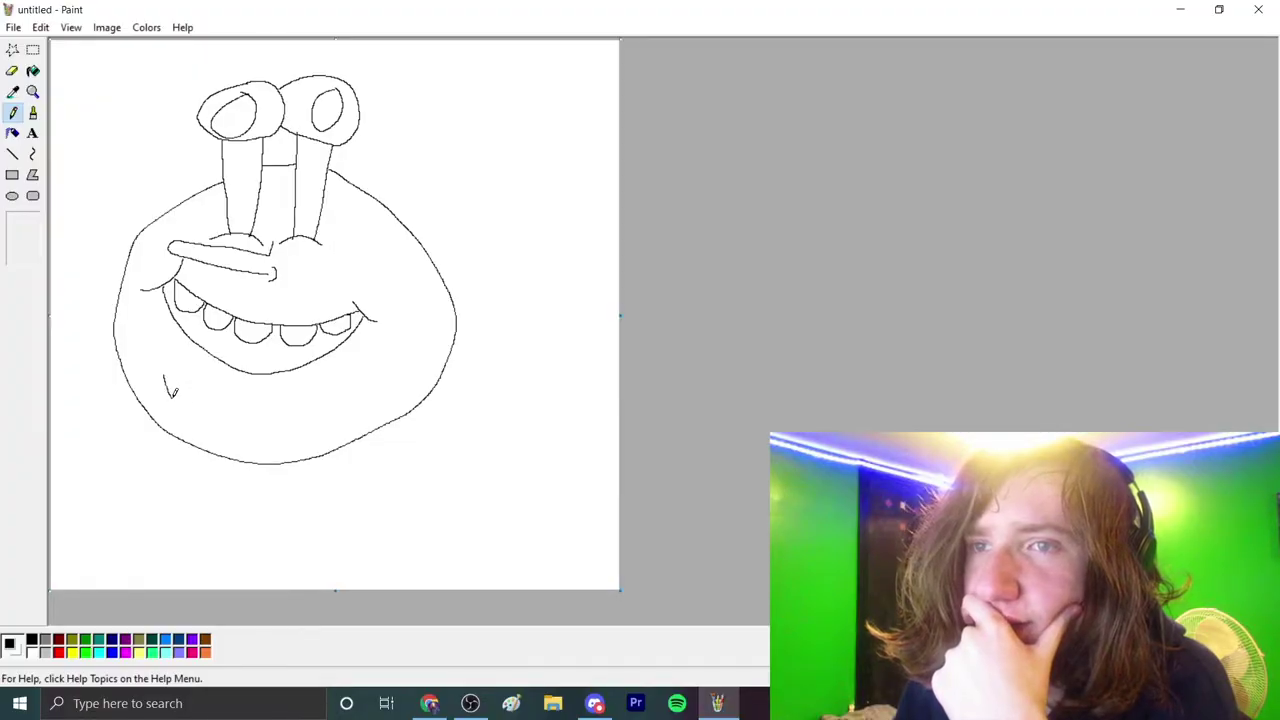
pyautogui.moveTo(170, 398)
pyautogui.mouseDown()
pyautogui.moveTo(222, 420)
pyautogui.moveTo(261, 380)
pyautogui.mouseUp()
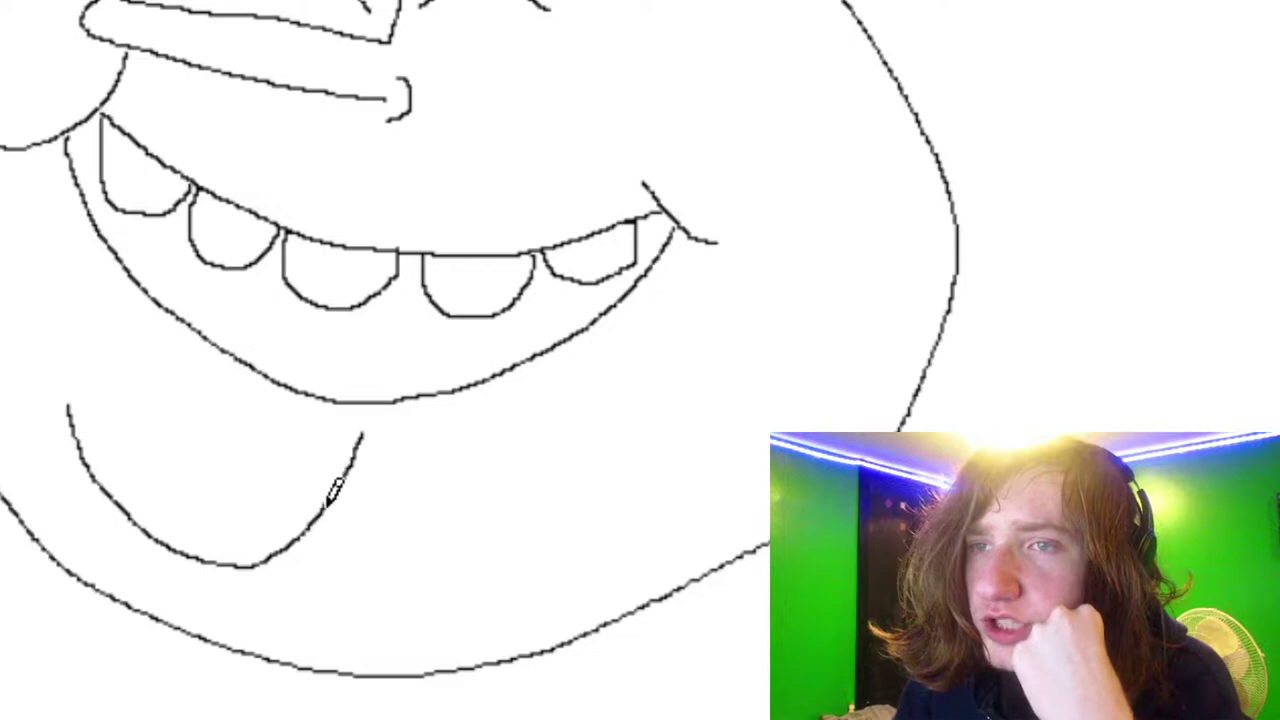
pyautogui.moveTo(311, 523); pyautogui.dragTo(495, 594)
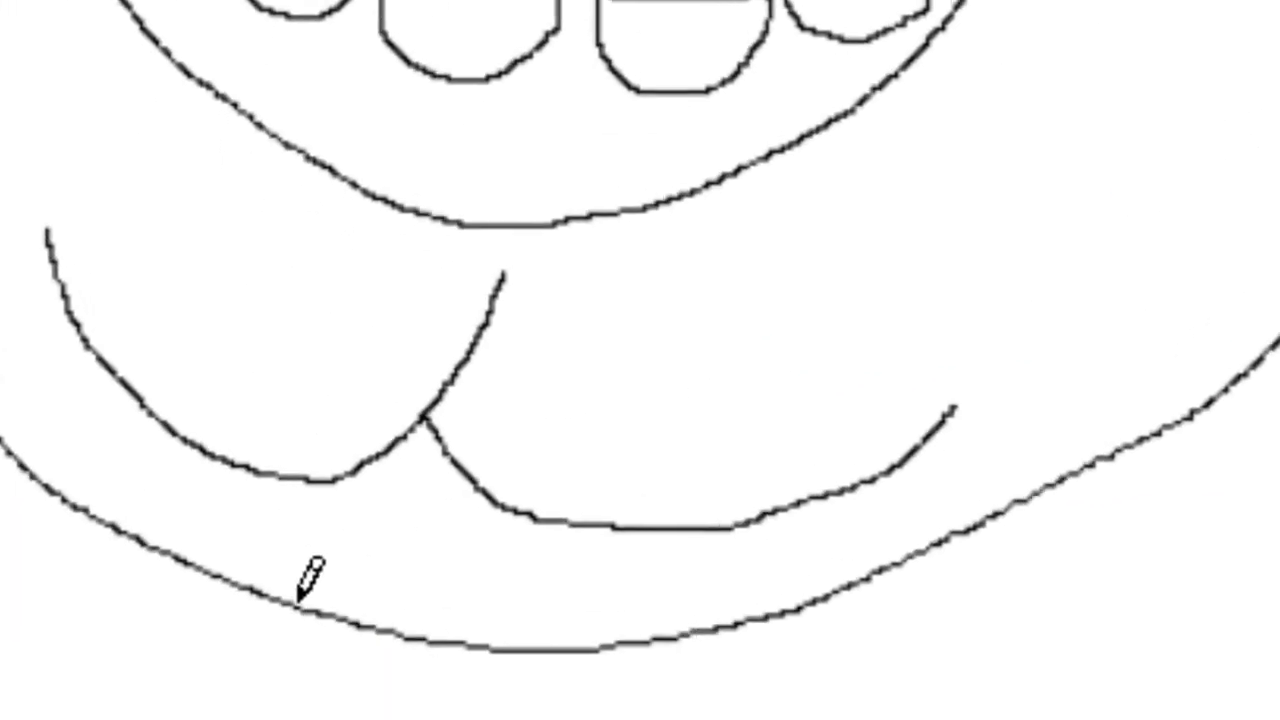
pyautogui.moveTo(211, 456); pyautogui.dragTo(222, 516)
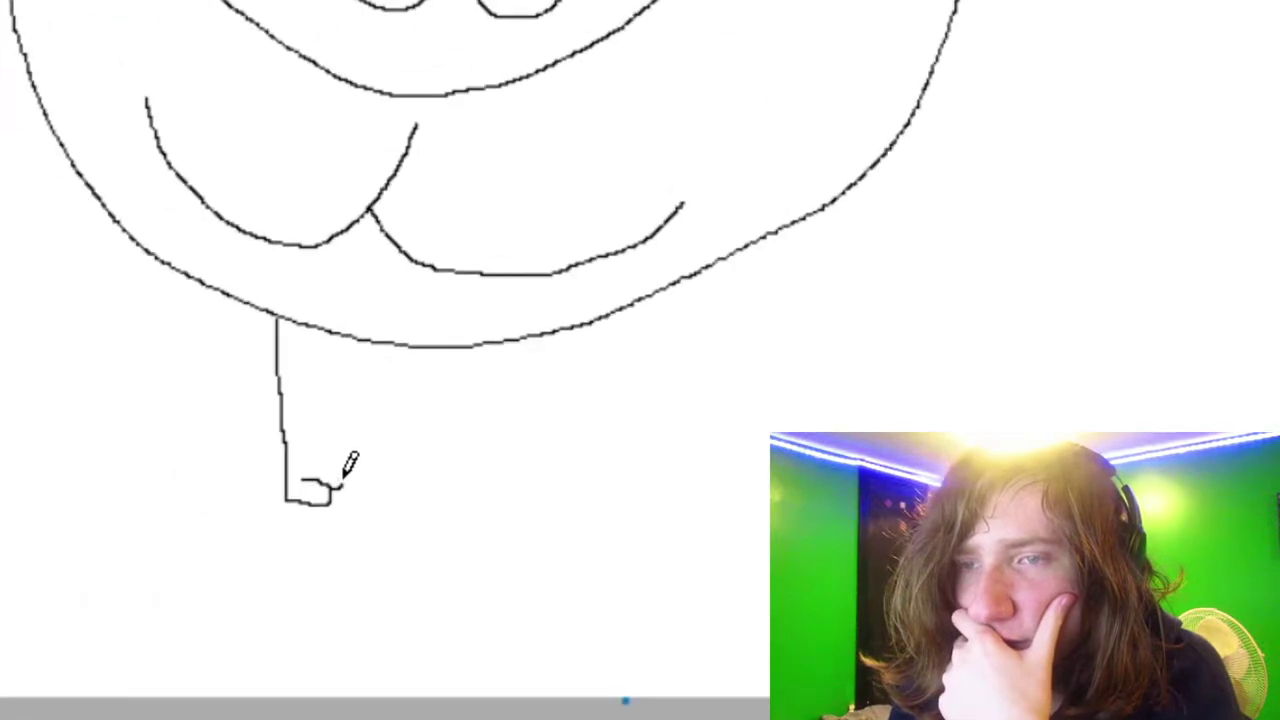
pyautogui.moveTo(343, 477)
pyautogui.mouseDown()
pyautogui.moveTo(316, 456)
pyautogui.moveTo(356, 450)
pyautogui.moveTo(304, 430)
pyautogui.moveTo(314, 372)
pyautogui.mouseUp()
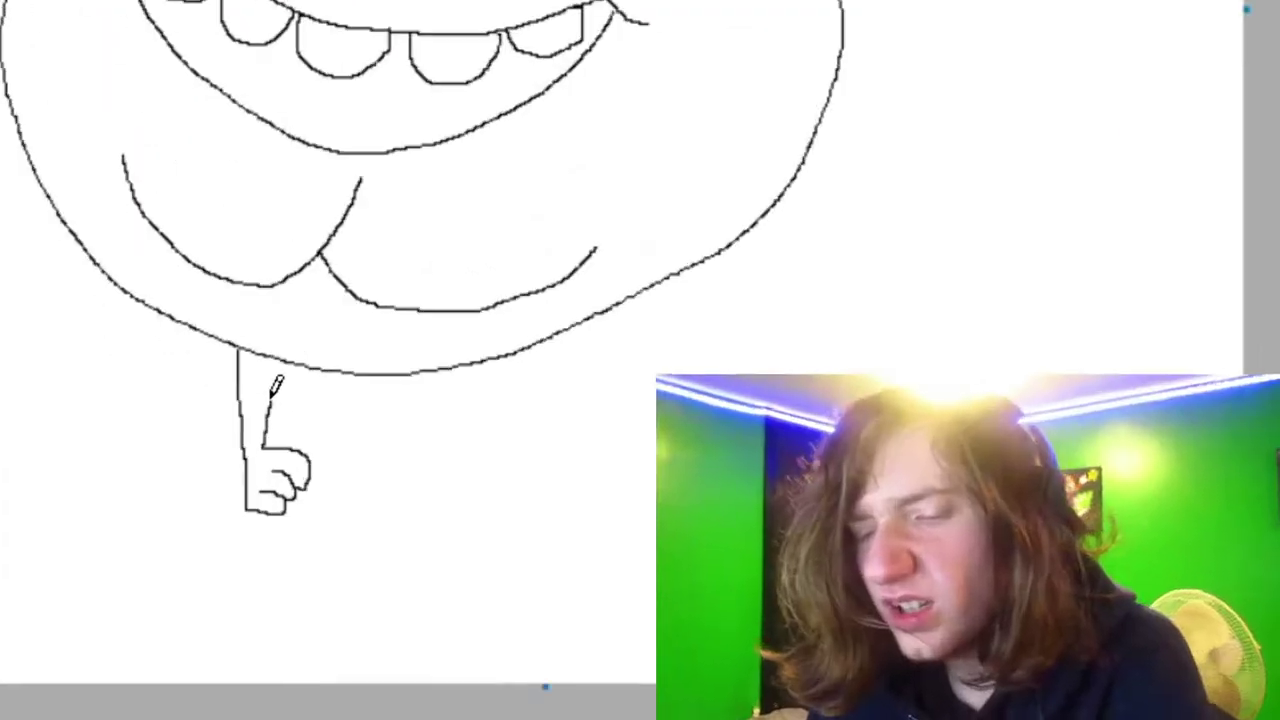
pyautogui.hotkey('ctrl', 'z')
pyautogui.hotkey('ctrl', 'z')
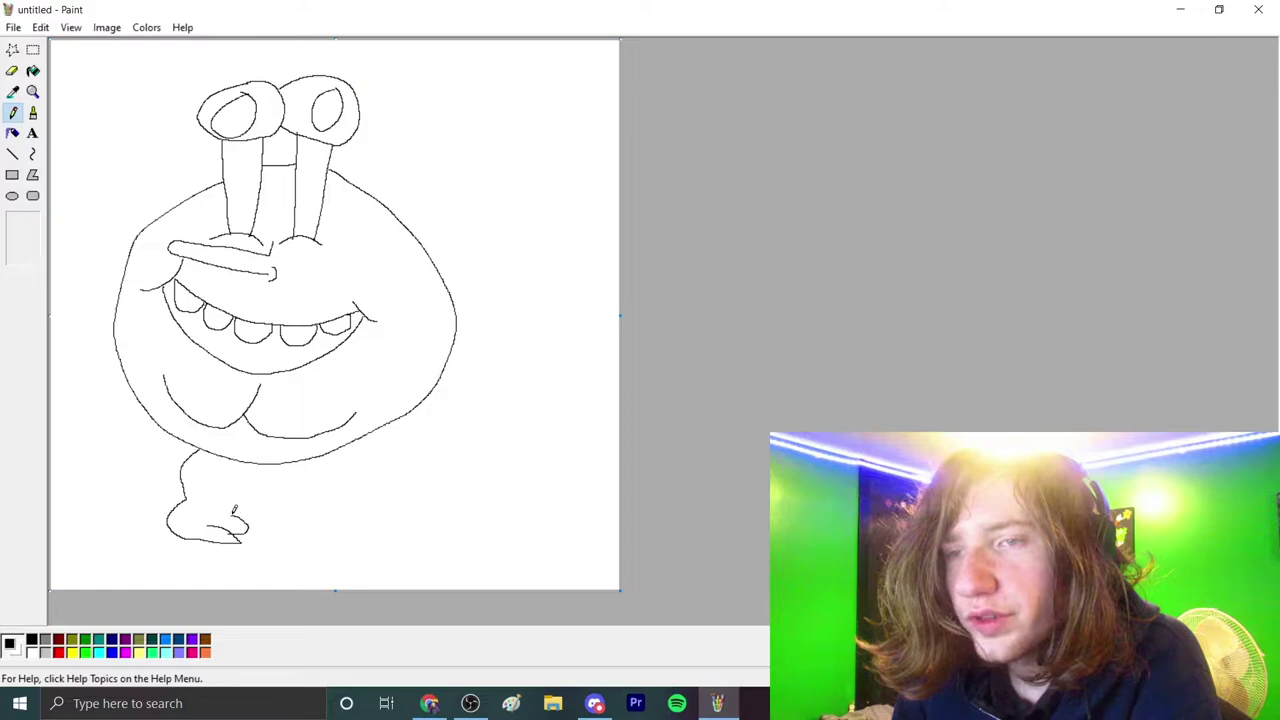
# - Draw two short curved legs with toed feet under the character's round body
pyautogui.moveTo(216, 460); pyautogui.dragTo(218, 505)
pyautogui.moveTo(330, 455); pyautogui.dragTo(313, 503)
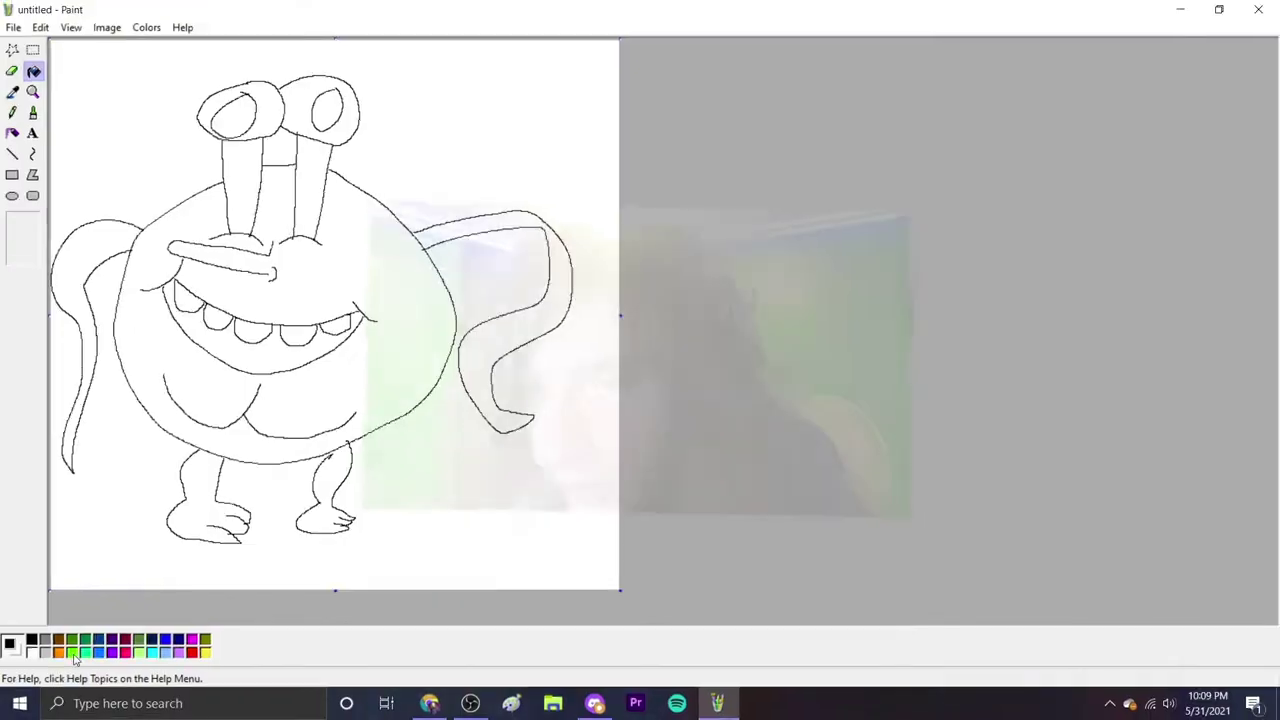
# - Select the first custom color slot and open the custom color definition
pyautogui.click(380, 580)
pyautogui.click(166, 51)
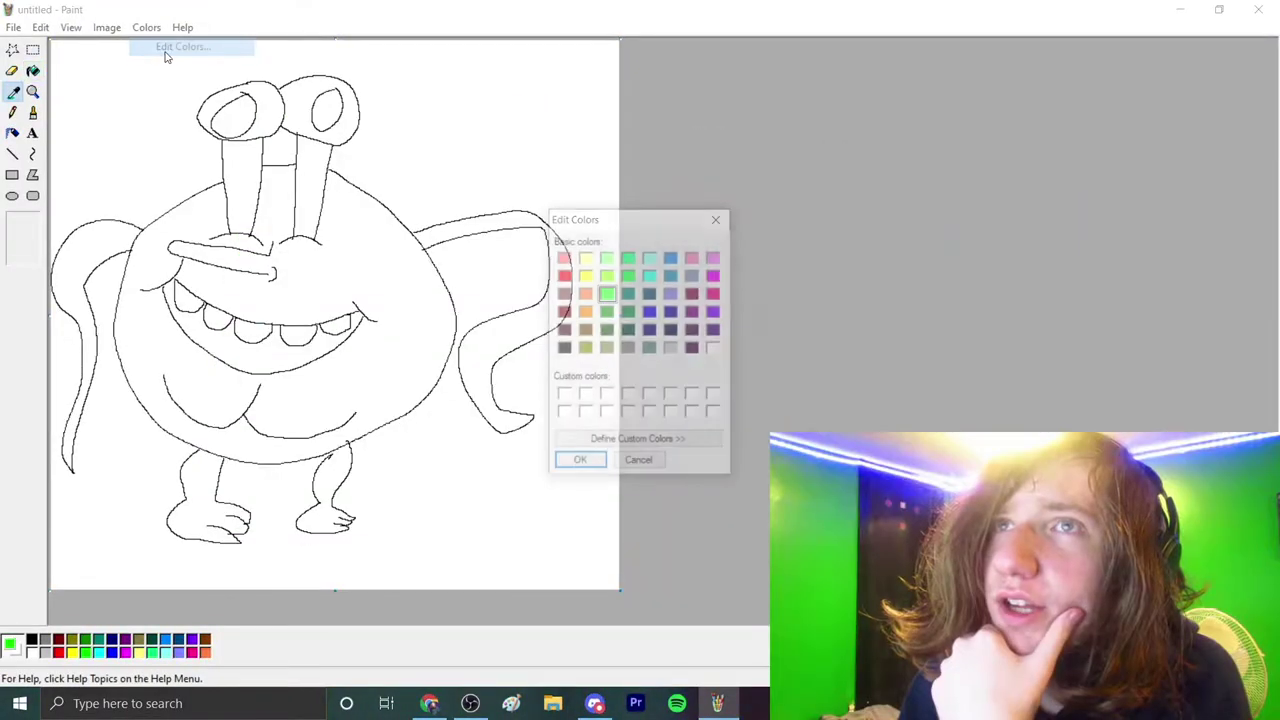
pyautogui.click(566, 389)
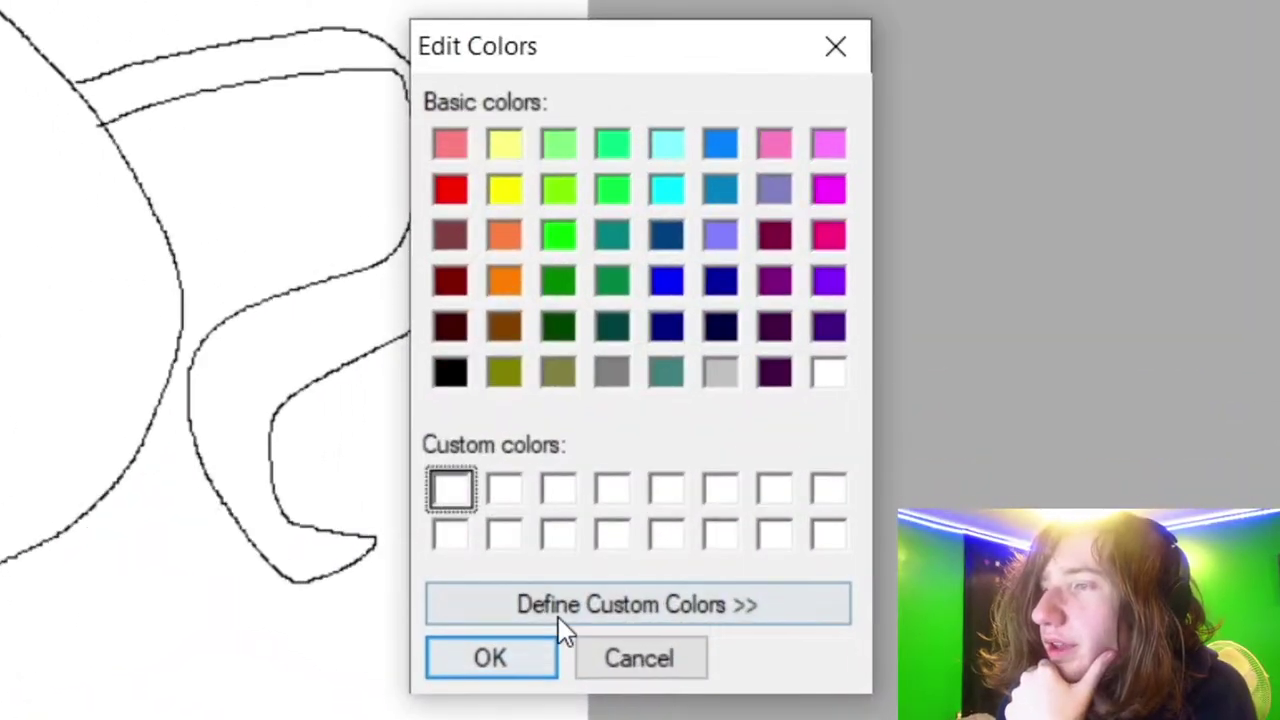
pyautogui.click(558, 617)
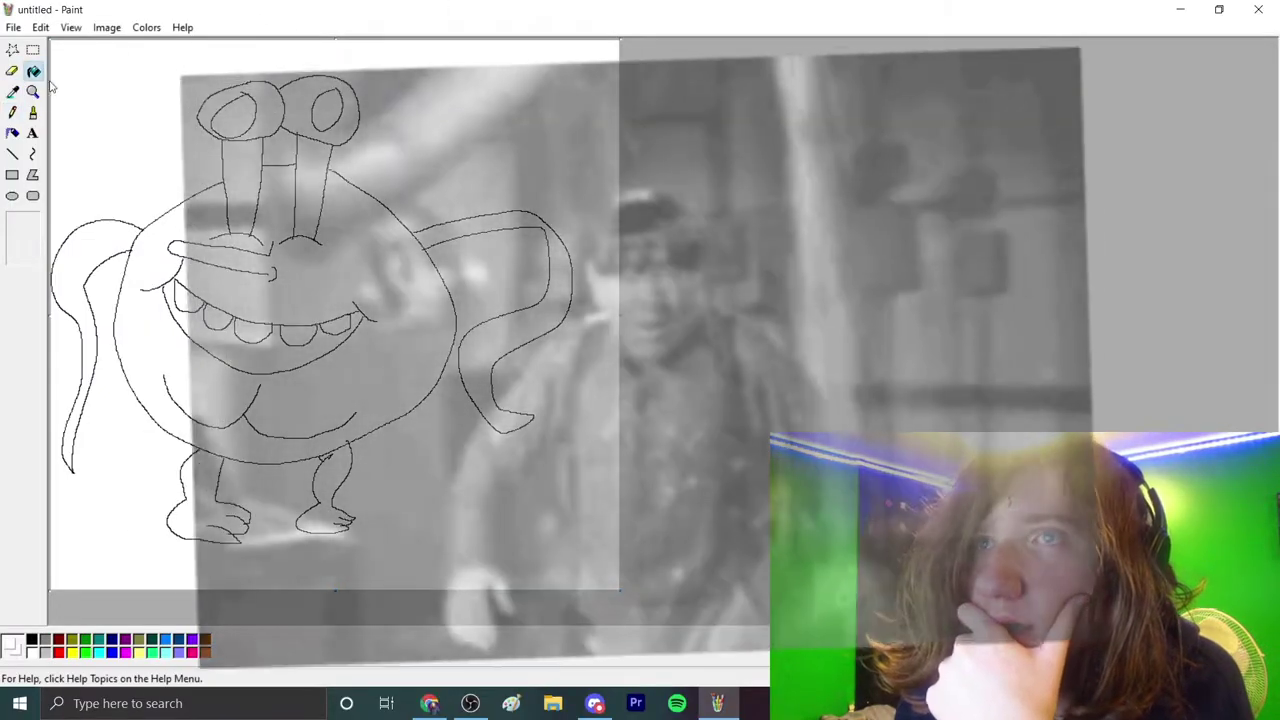
# - Fill the character's body with bright green and both eye stalks with dark green
pyautogui.click(34, 74)
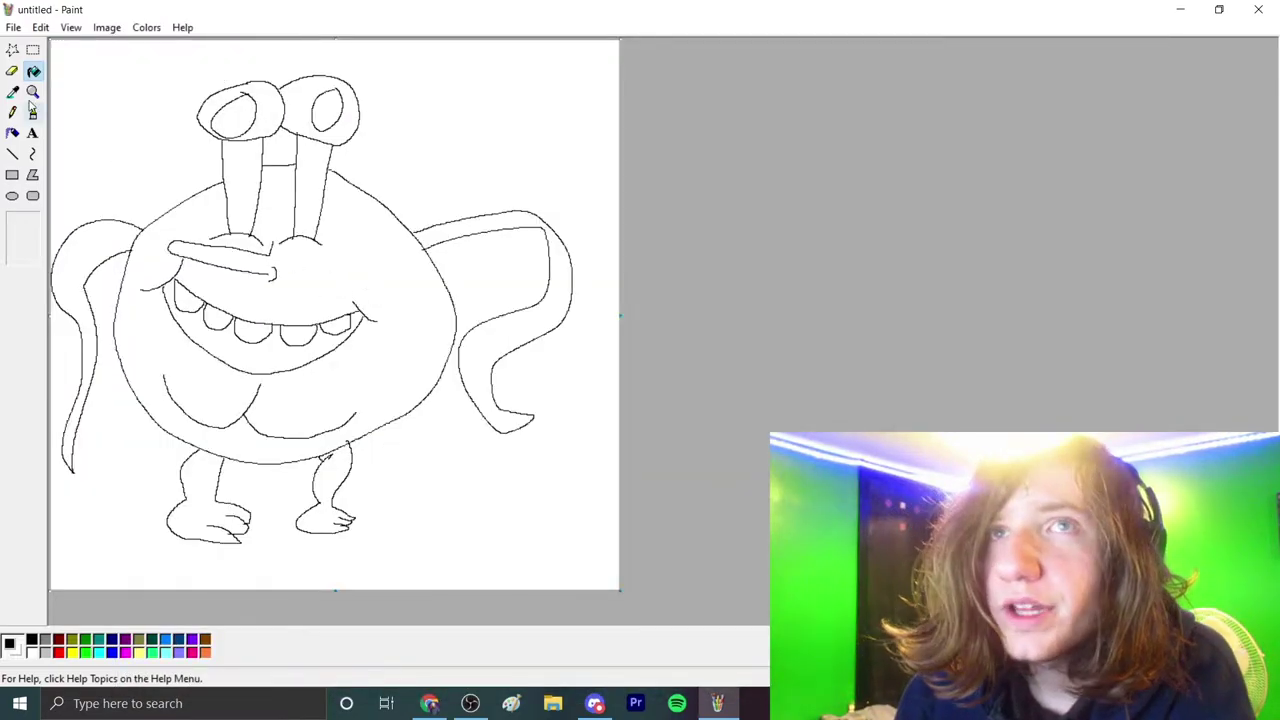
pyautogui.click(12, 91)
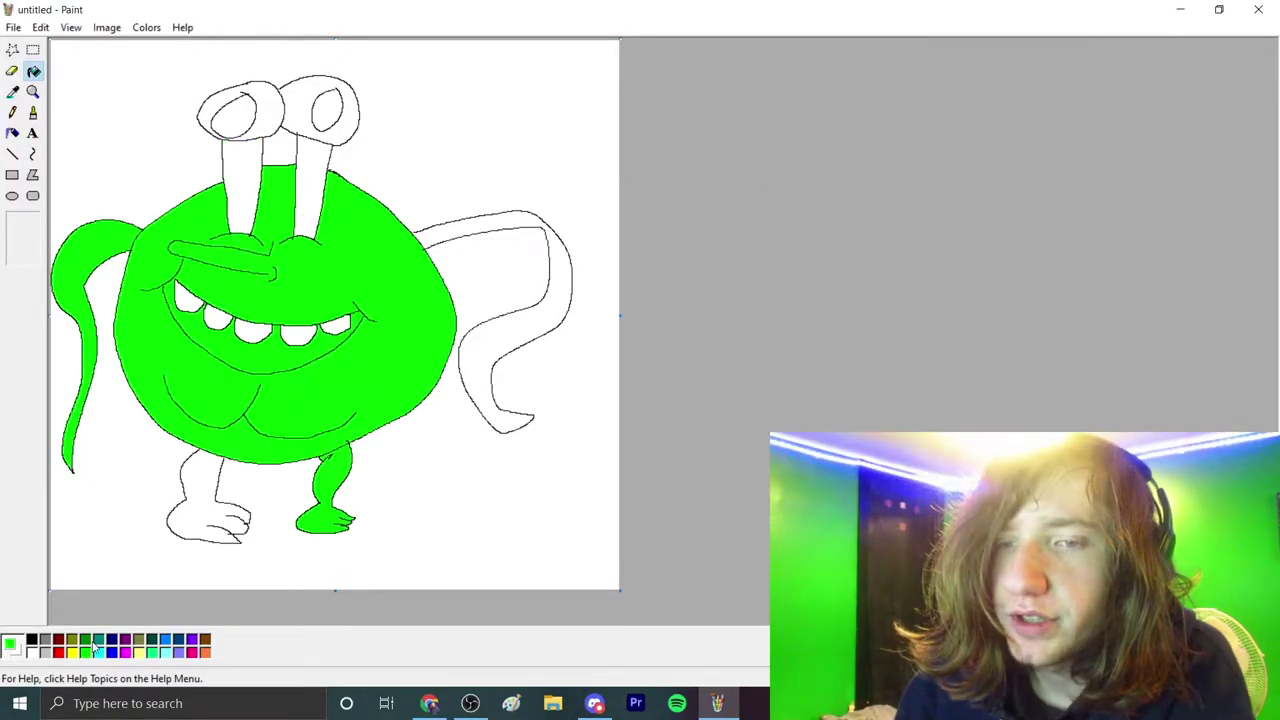
pyautogui.click(238, 188)
pyautogui.click(312, 190)
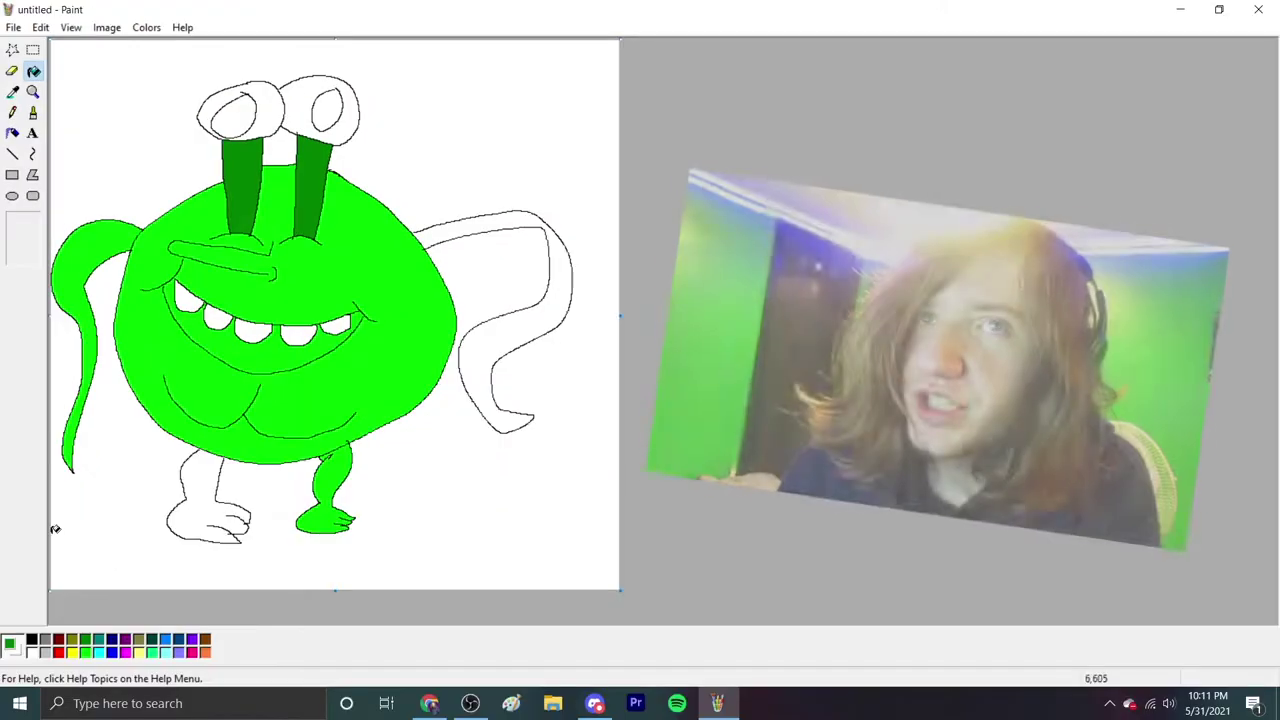
# - Close the gap in the right arm's outline with black pencil lines and fill the arm with bright green
pyautogui.click(12, 112)
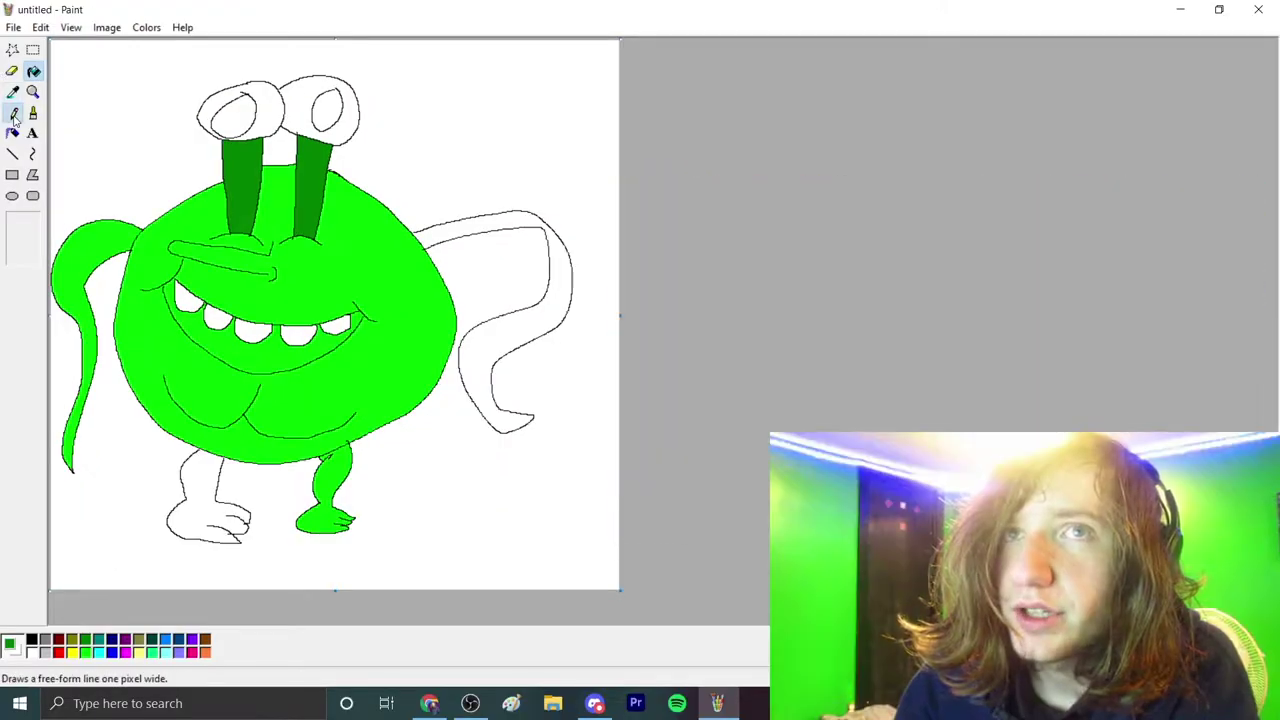
pyautogui.click(31, 640)
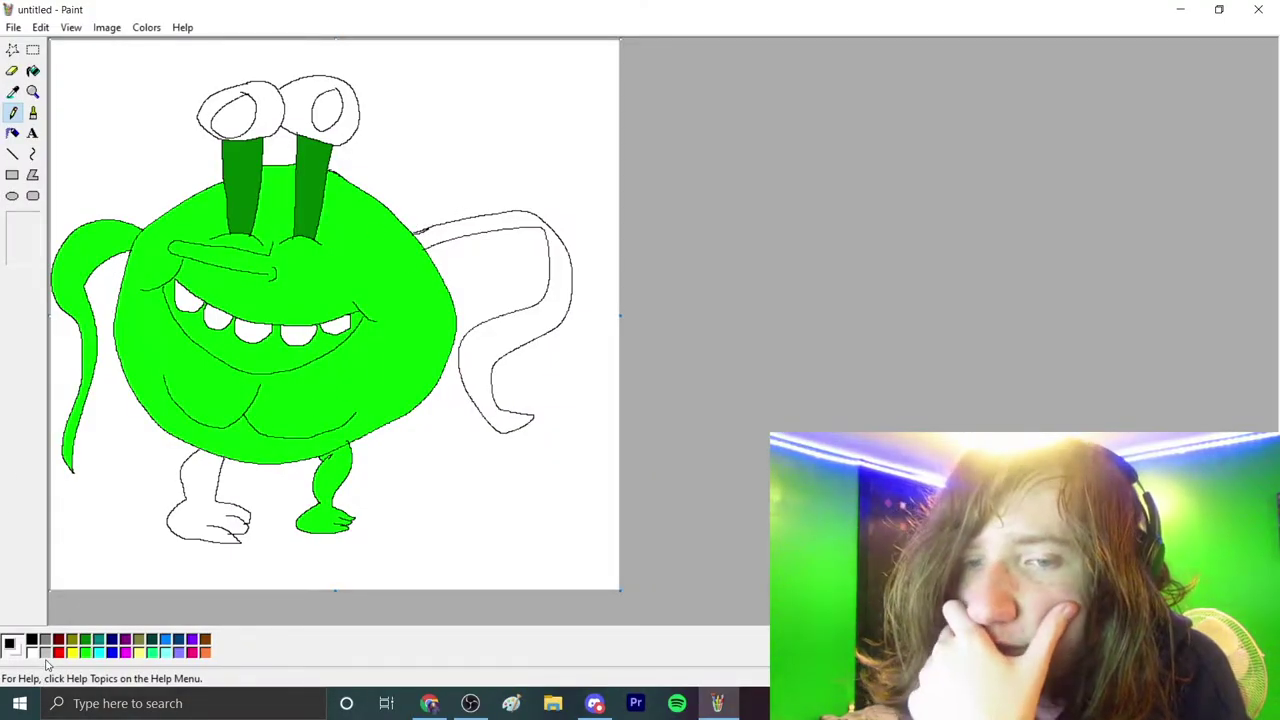
pyautogui.click(84, 651)
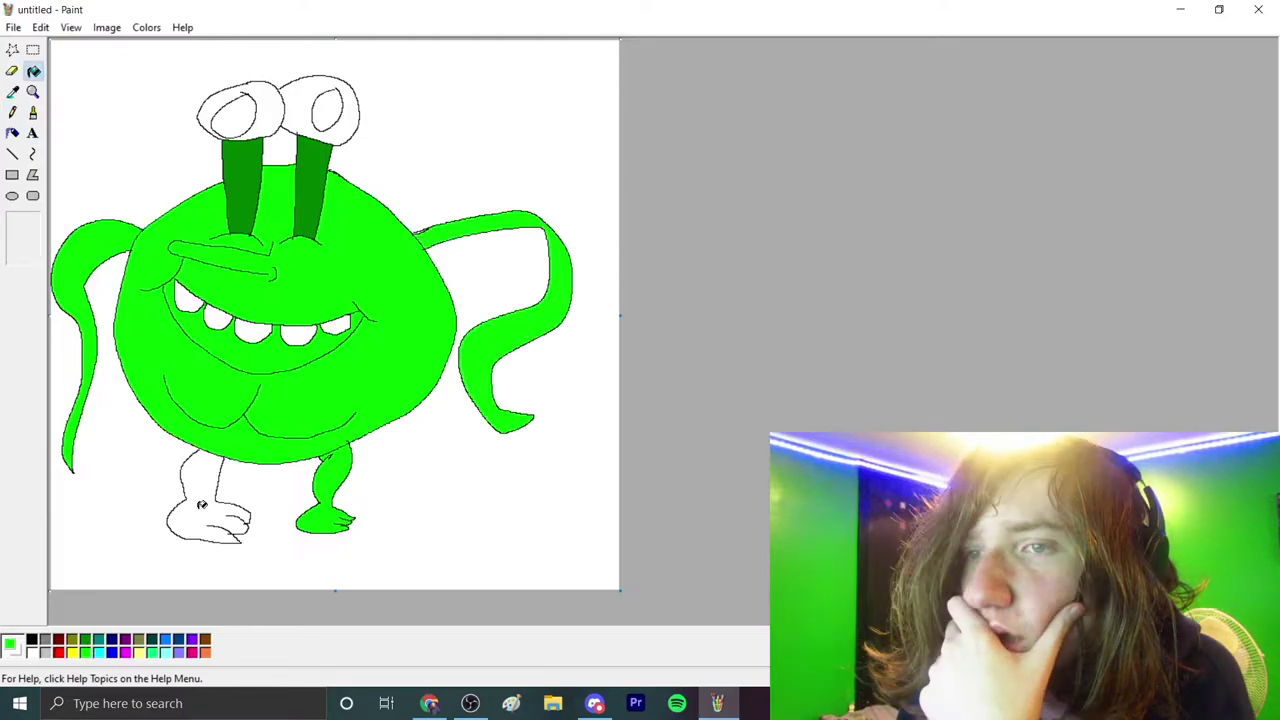
# - Try to fill the left leg with bright green and undo the fill
pyautogui.click(201, 504)
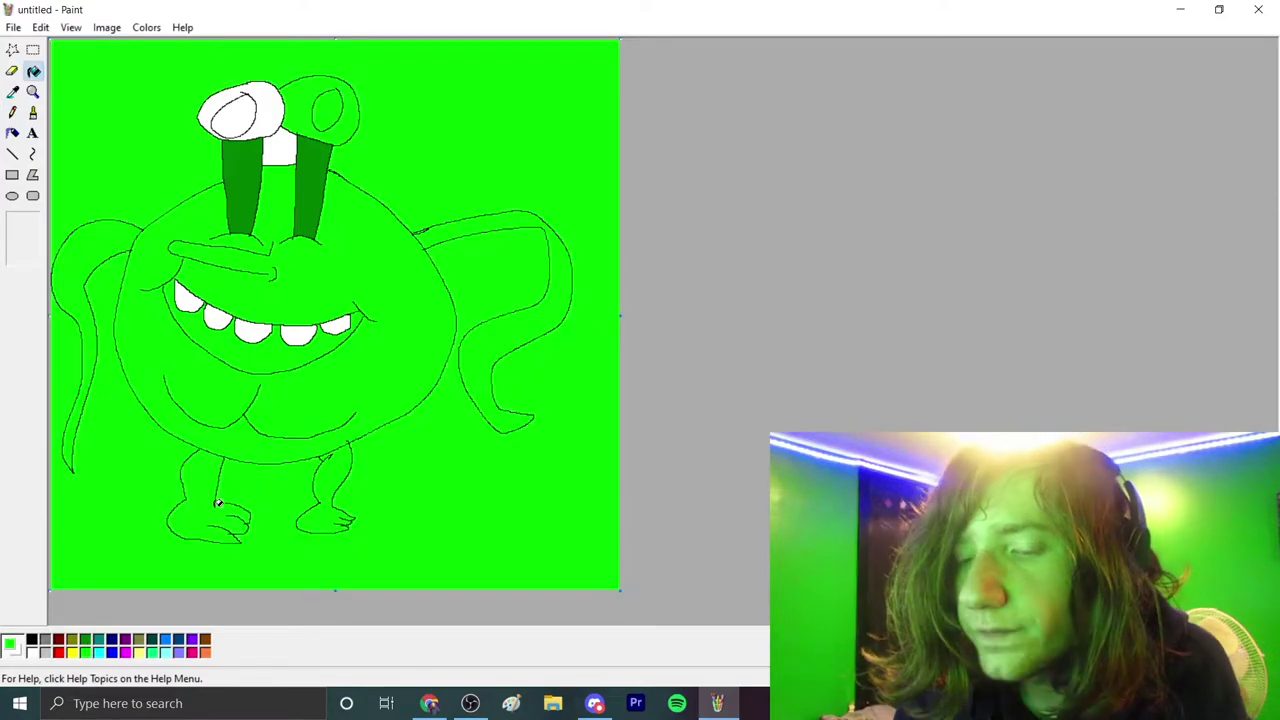
pyautogui.hotkey('ctrl', 'z')
# - Close the gaps where the left leg's outline meets the body in black, and test the outline with a black fill that is undone
pyautogui.click(33, 91)
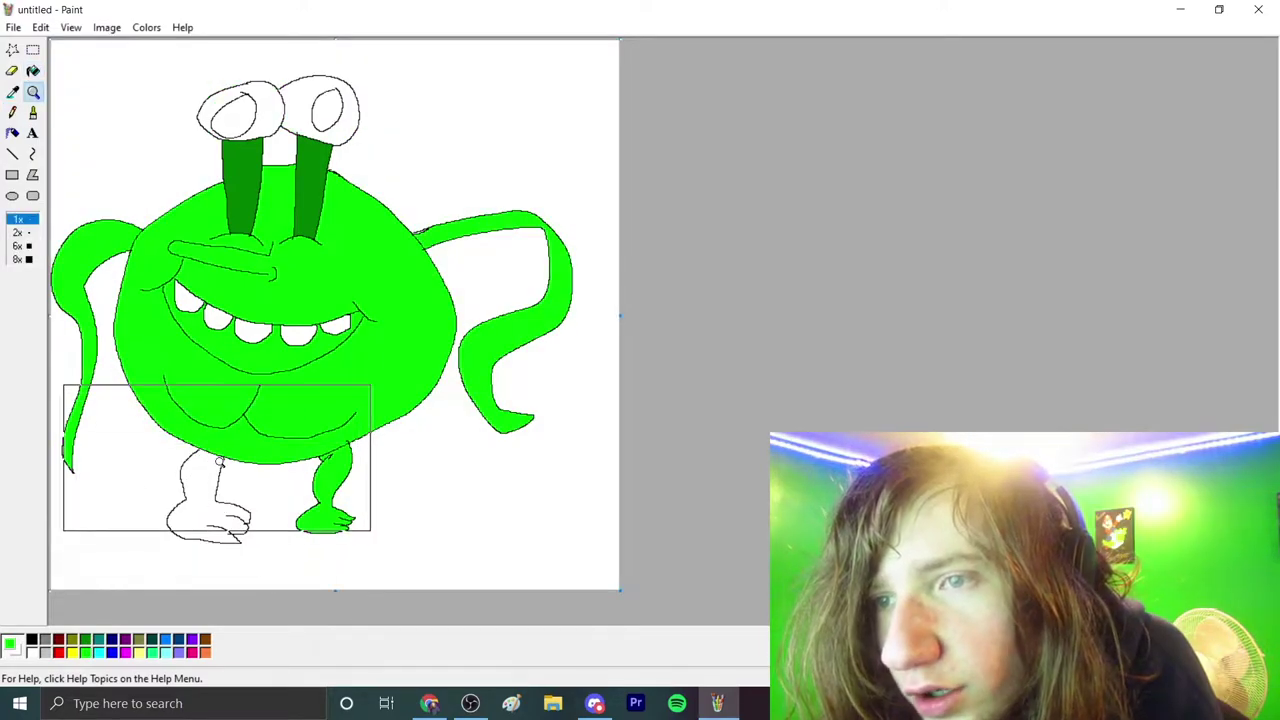
pyautogui.click(220, 460)
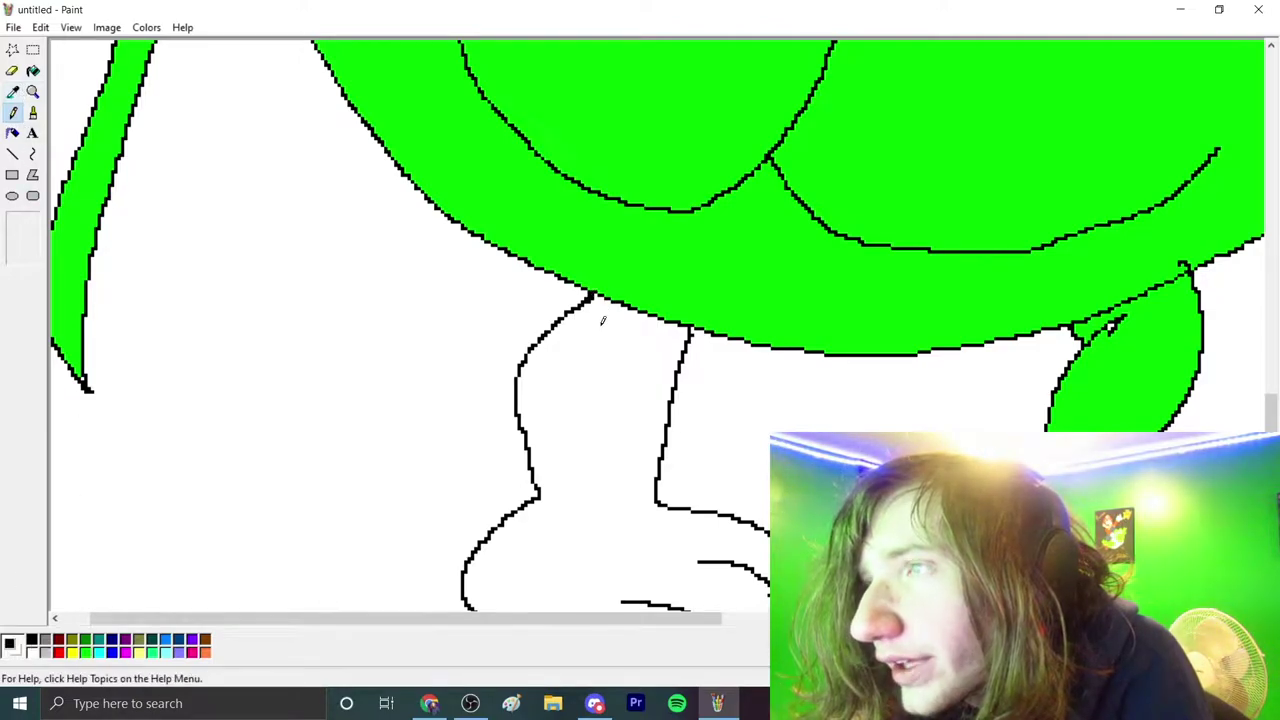
pyautogui.click(625, 409)
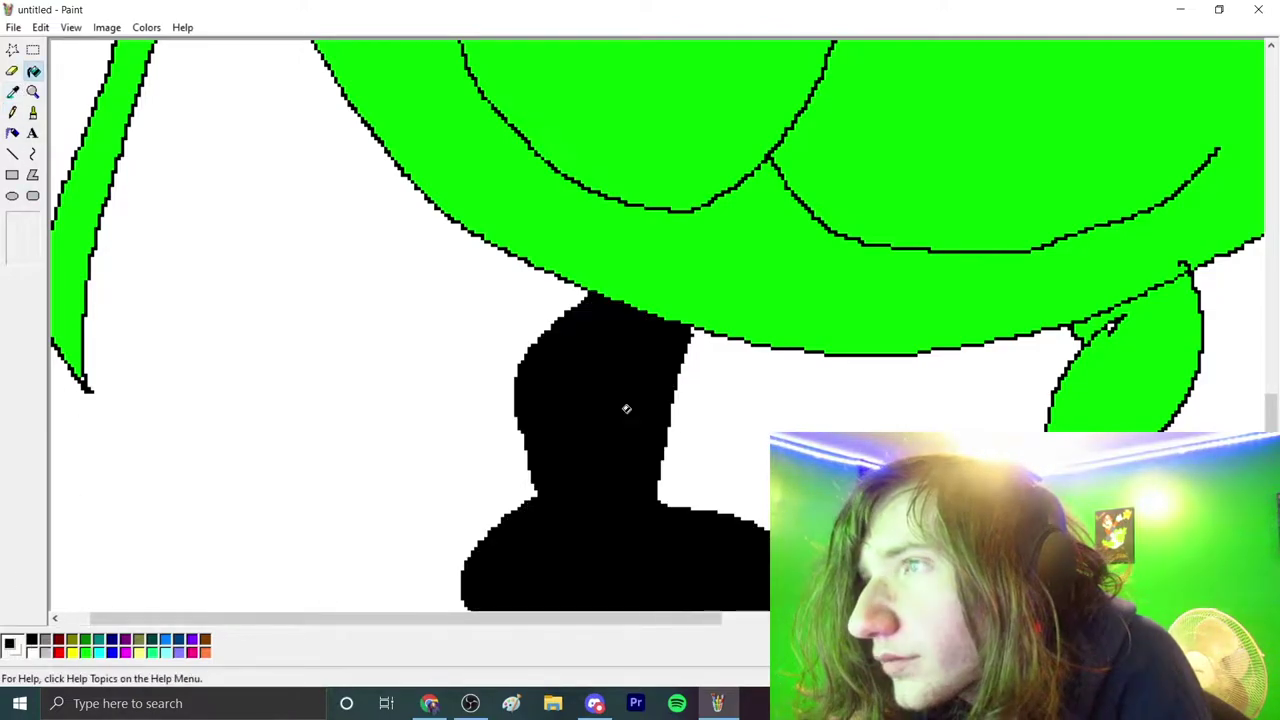
pyautogui.hotkey('ctrl', 'z')
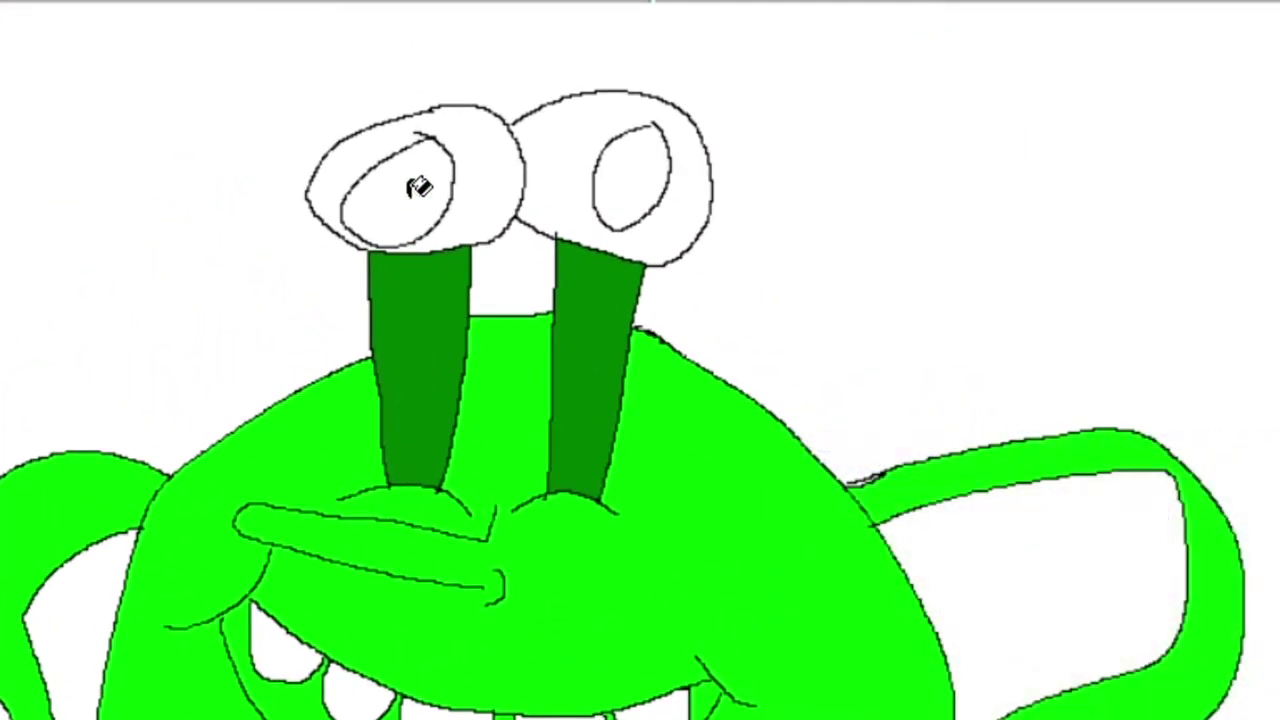
# - Fill the left eye's pupil with red, and try the same fill on the right pupil, undoing that second fill
pyautogui.click(418, 188)
pyautogui.click(662, 153)
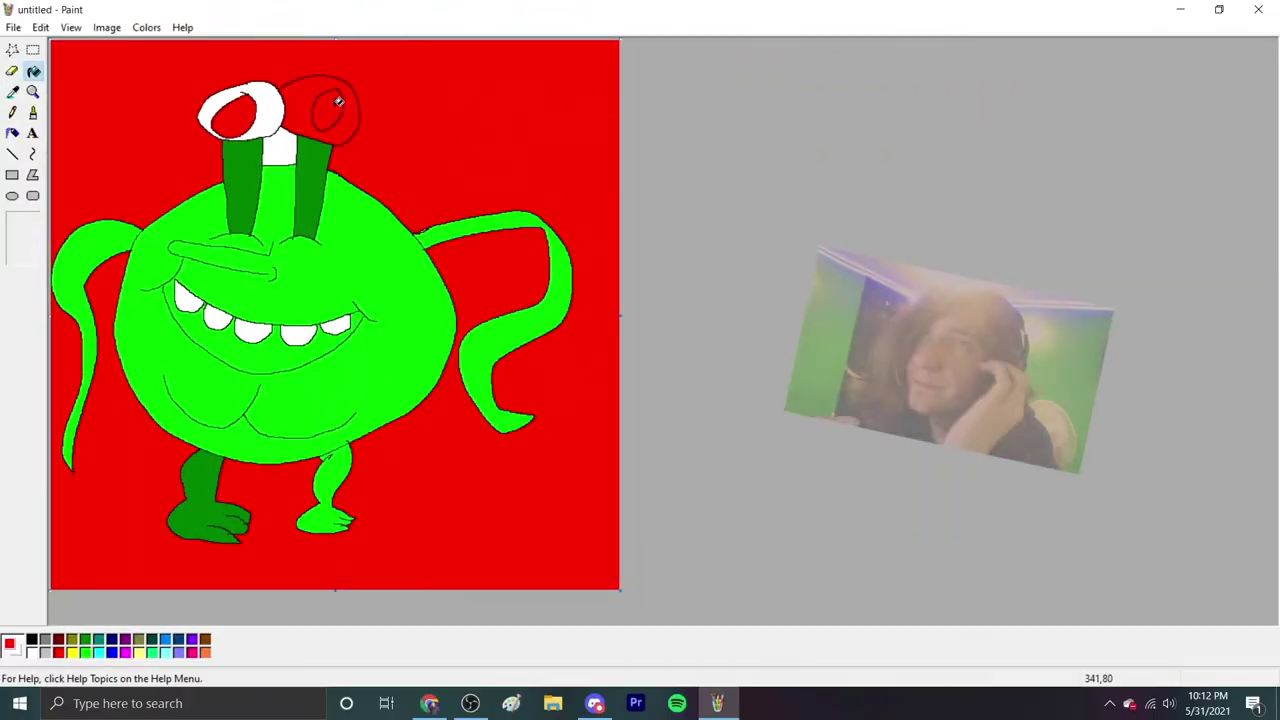
pyautogui.hotkey('ctrl', 'z')
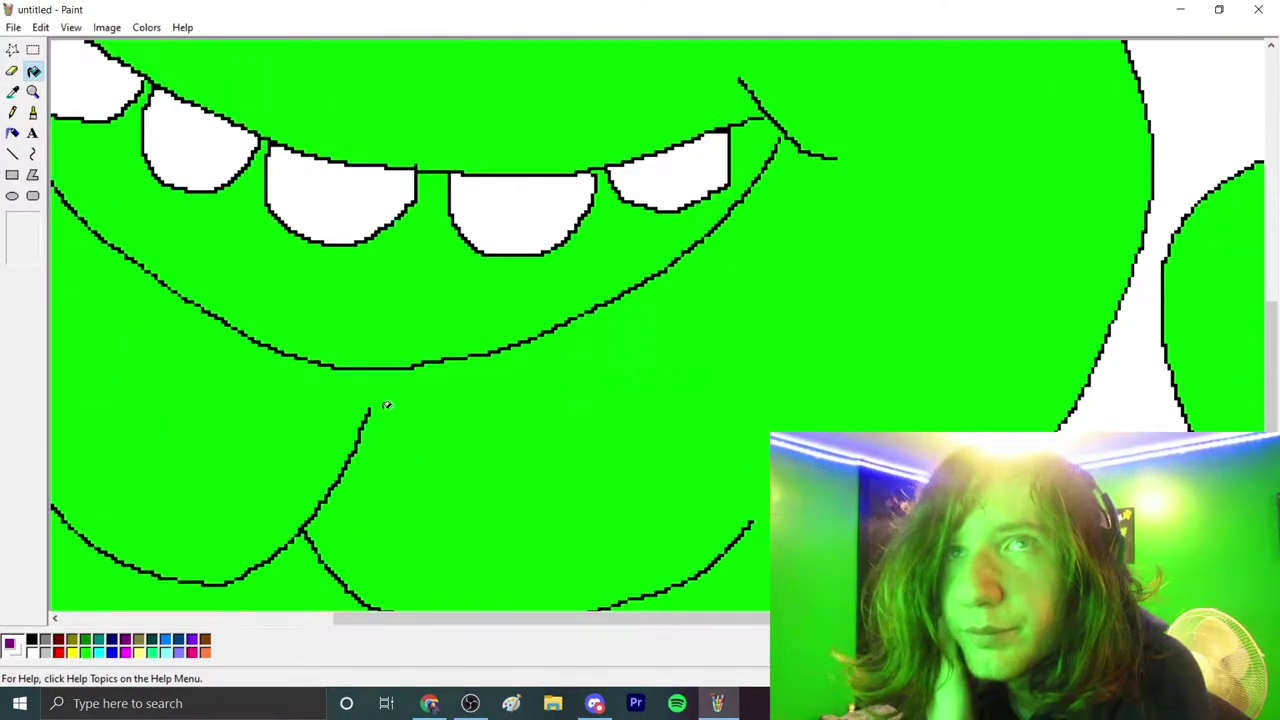
# - Fill all five of the character's teeth with blue
pyautogui.click(165, 639)
pyautogui.click(100, 90)
pyautogui.click(200, 150)
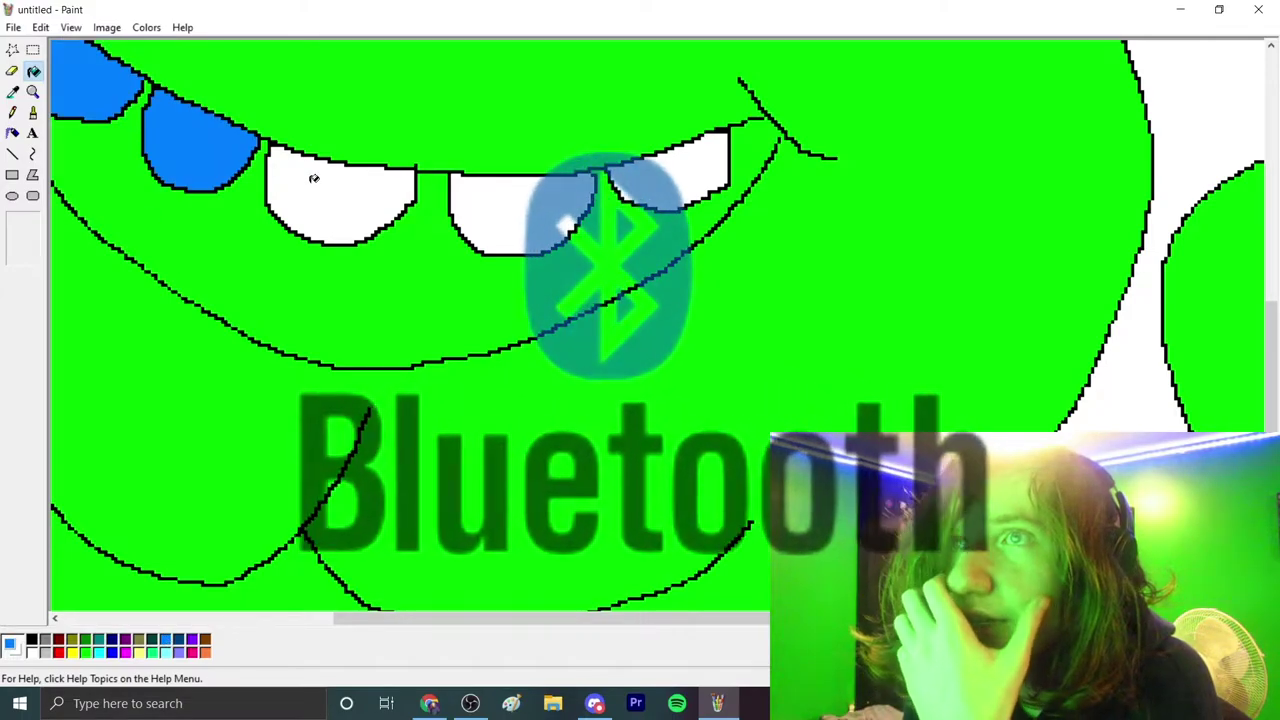
pyautogui.click(300, 172)
pyautogui.click(520, 210)
pyautogui.click(715, 160)
# - Fill the white background around the character with magenta
pyautogui.click(33, 91)
pyautogui.click(170, 249)
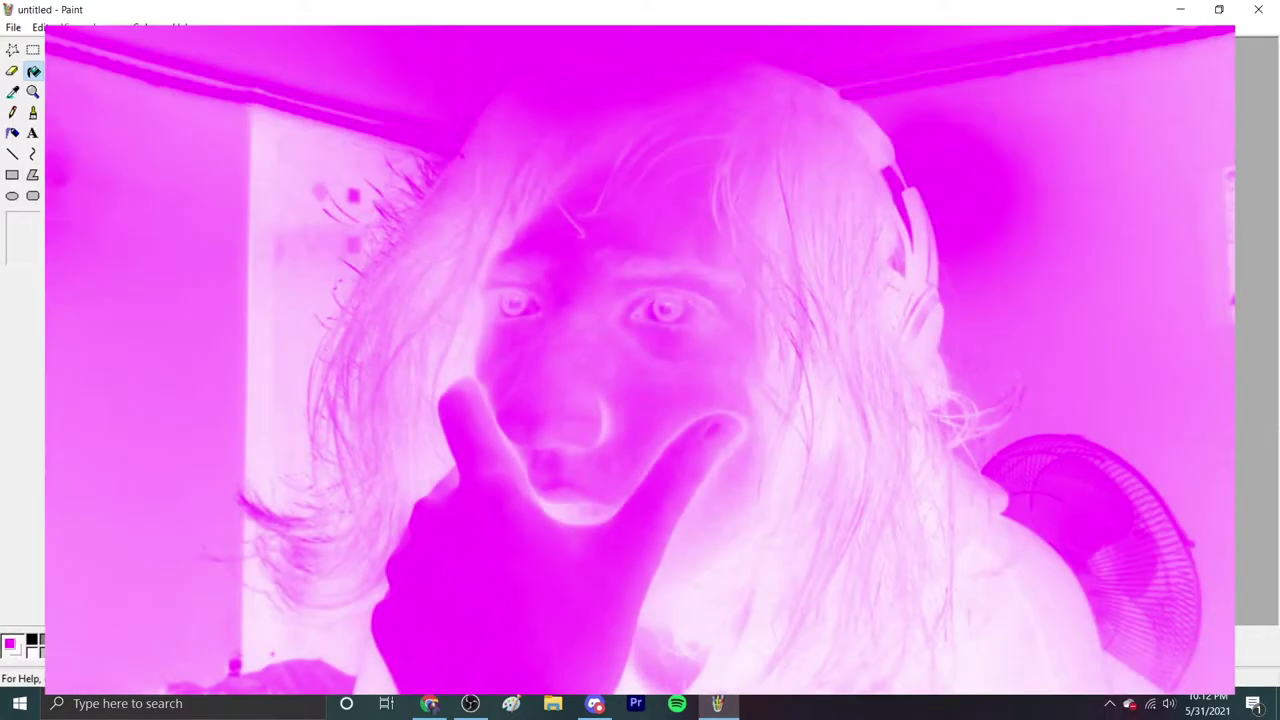
pyautogui.click(437, 524)
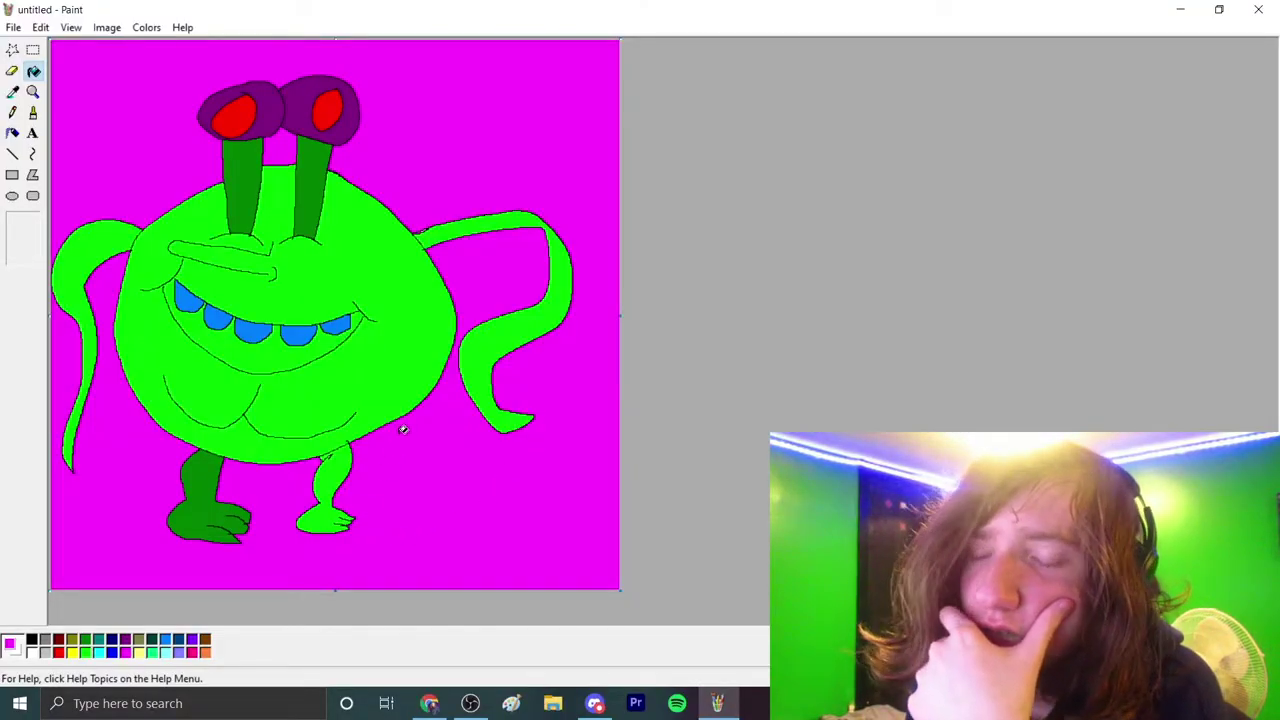
# - Save the drawing as a JPEG named "gross" with a long run of extra s letters
pyautogui.hotkey('ctrl', 's')
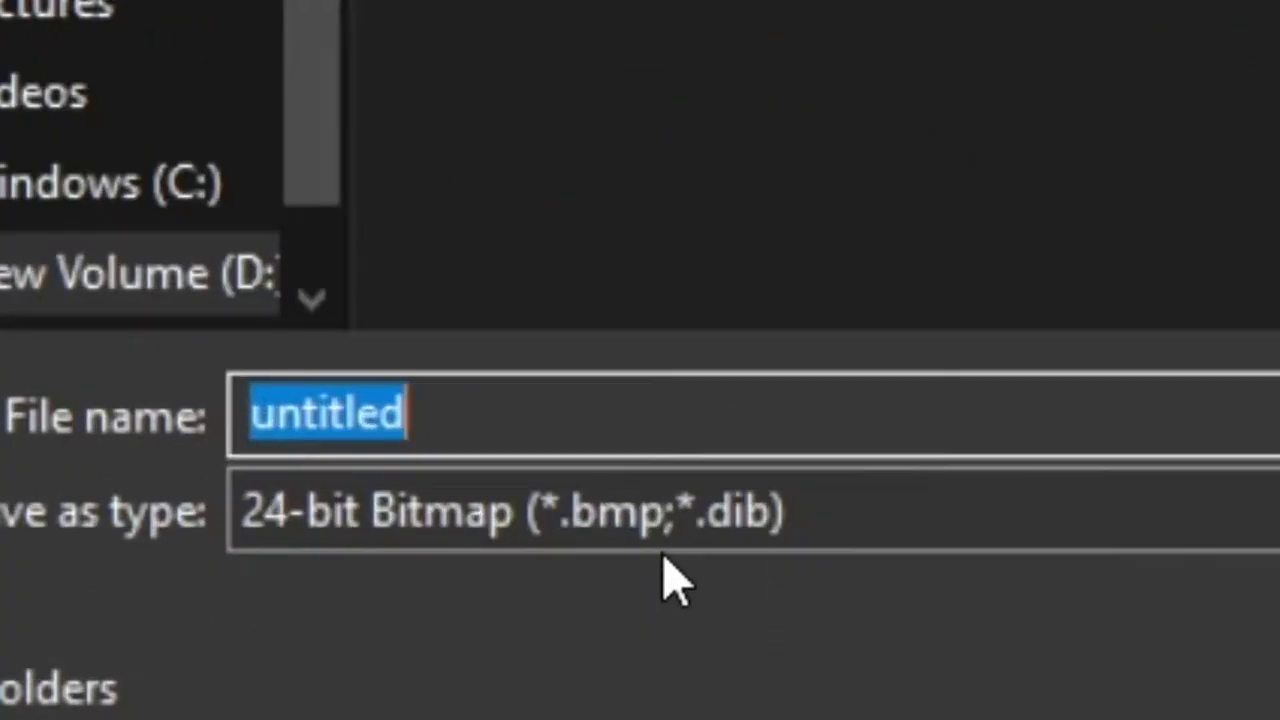
pyautogui.click(572, 469)
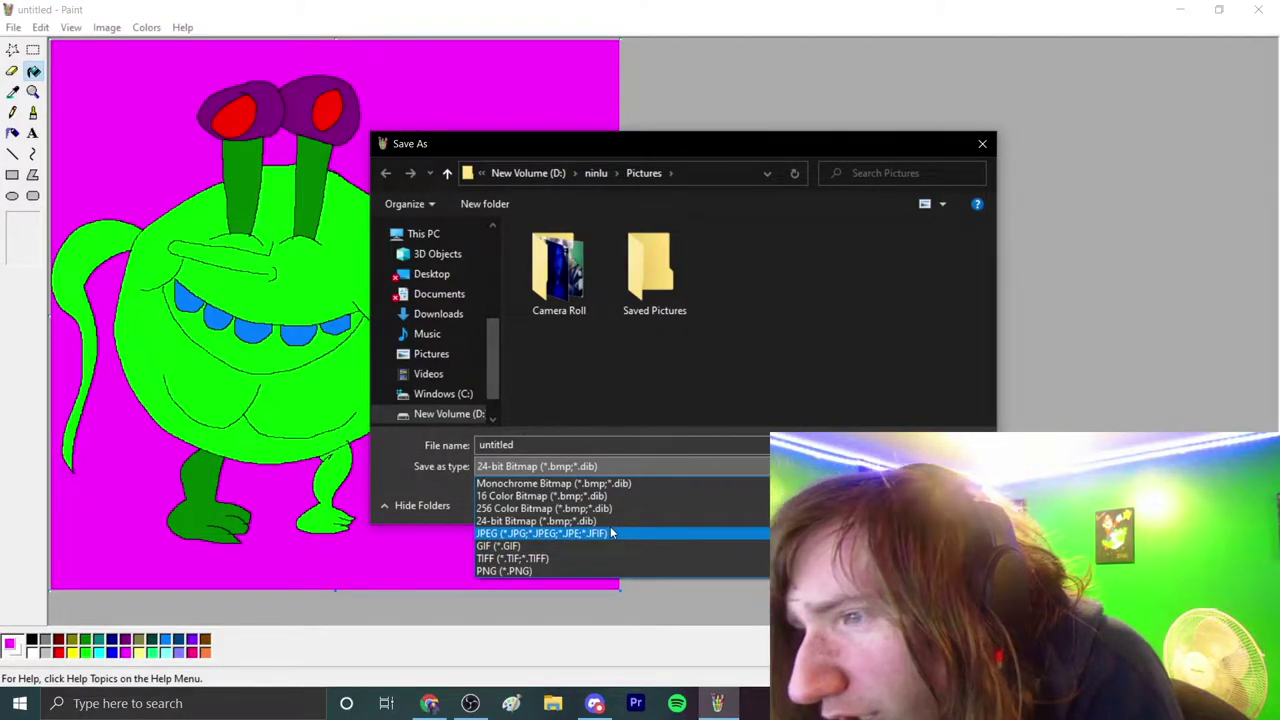
pyautogui.click(610, 533)
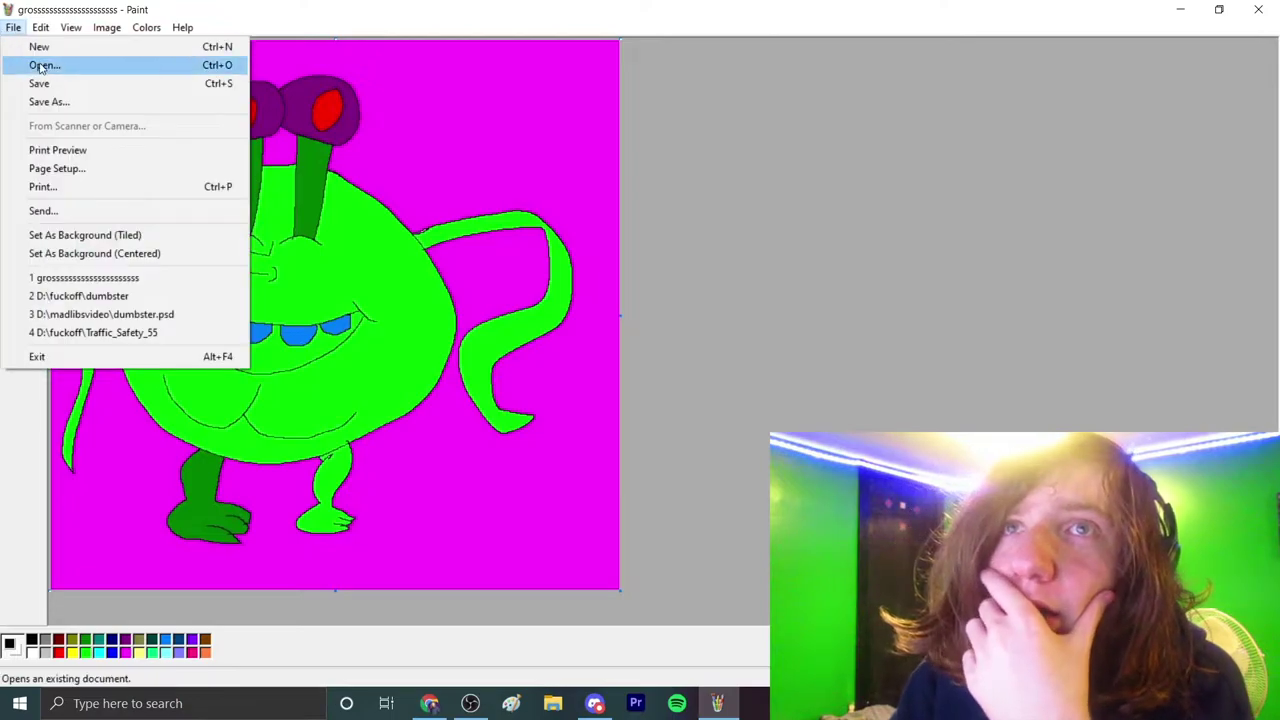
# - Start a new blank drawing and draw two large round eyes side by side with pupils, redrawing the second eye
pyautogui.click(40, 46)
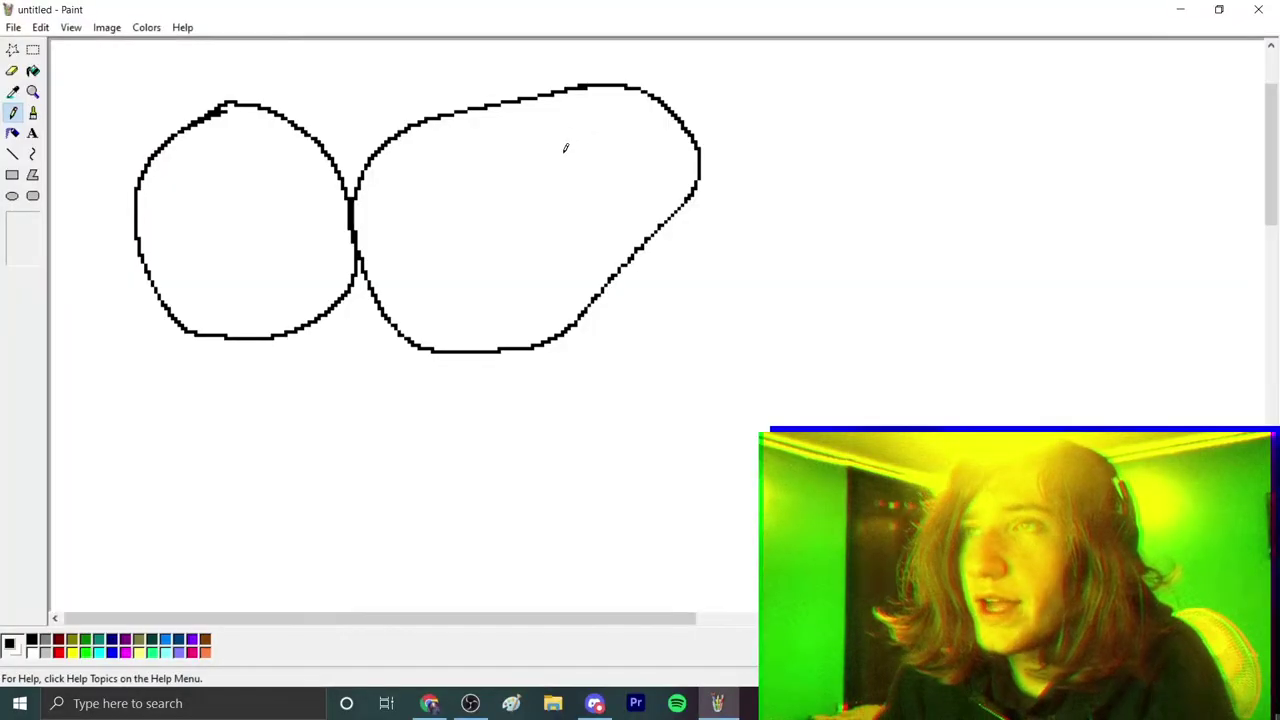
pyautogui.hotkey('ctrl', 'z')
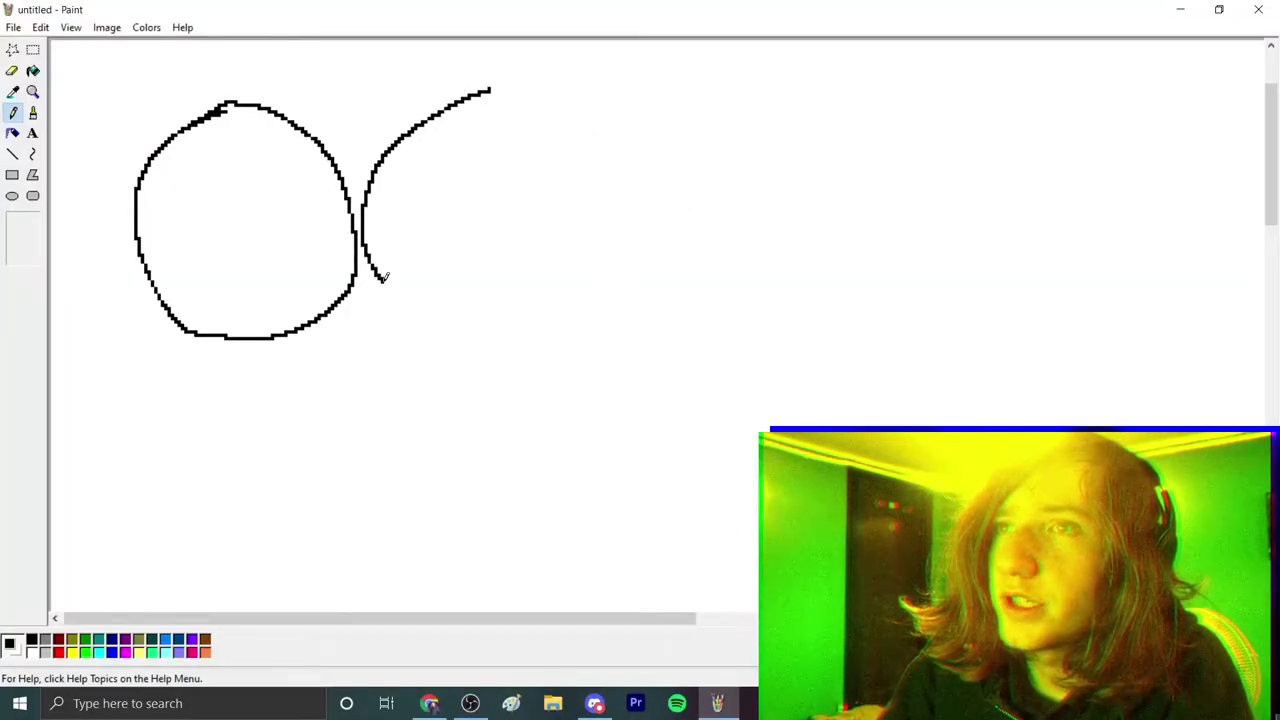
pyautogui.moveTo(380, 273)
pyautogui.mouseDown()
pyautogui.moveTo(475, 309)
pyautogui.moveTo(477, 244)
pyautogui.mouseUp()
pyautogui.moveTo(240, 145)
pyautogui.mouseDown()
pyautogui.moveTo(251, 266)
pyautogui.moveTo(238, 143)
pyautogui.mouseUp()
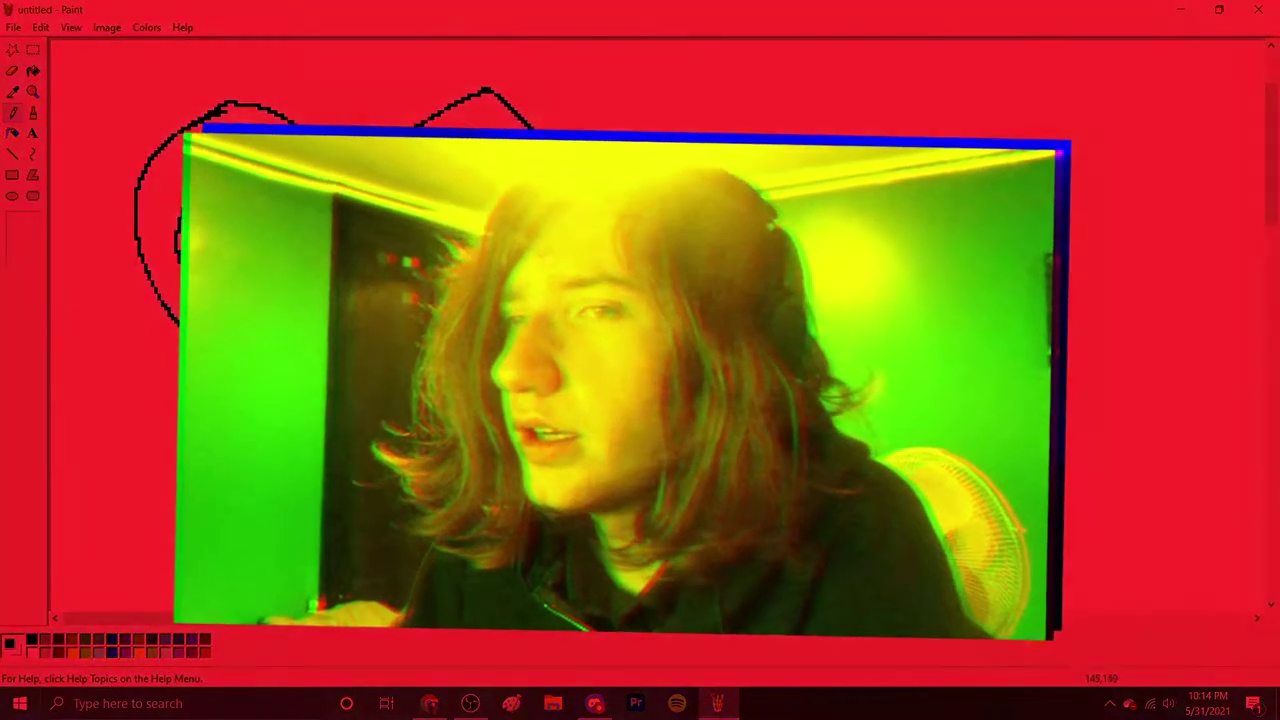
# - Draw a nose and a wide grinning mouth with a tongue below the eyes, plus an eyebrow above each eye
pyautogui.scroll(-1, 535, 255)
pyautogui.scroll(2, 535, 255)
pyautogui.moveTo(168, 224); pyautogui.dragTo(213, 223)
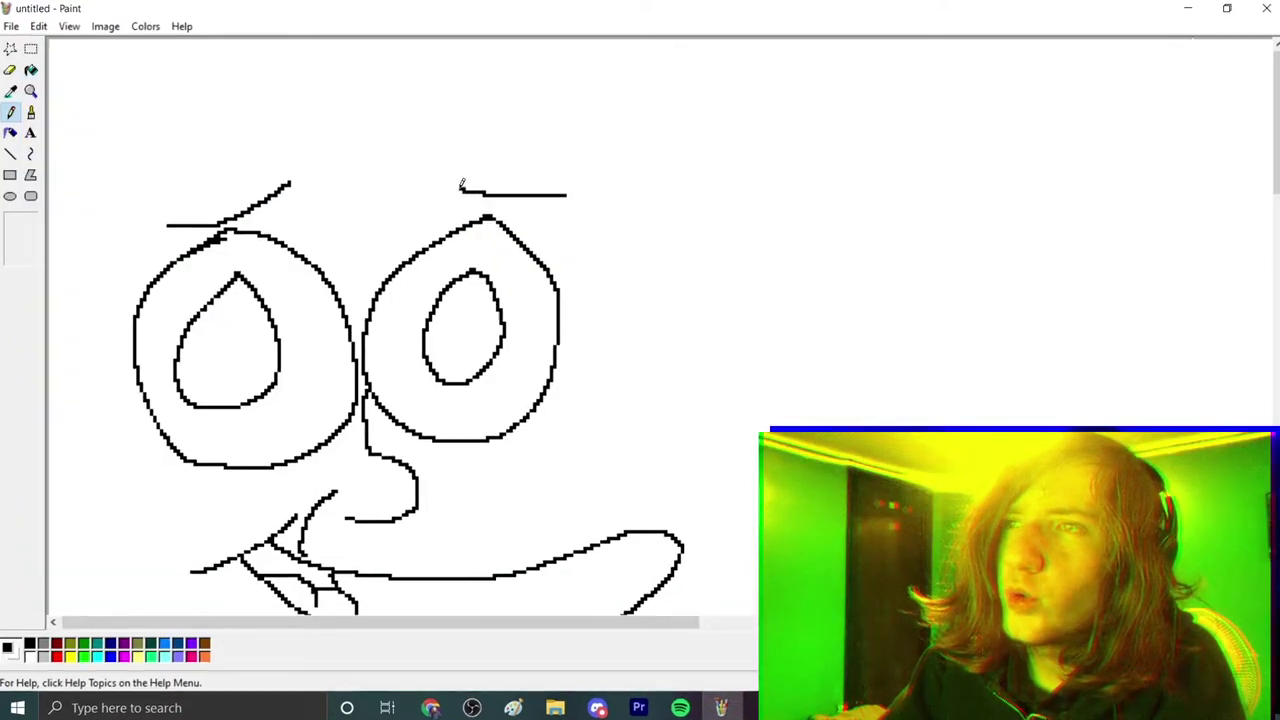
# - Draw four teeth along the upper lip and a row of short vertical lines between the nose and mouth, undoing stray strokes
pyautogui.scroll(-2, 600, 240)
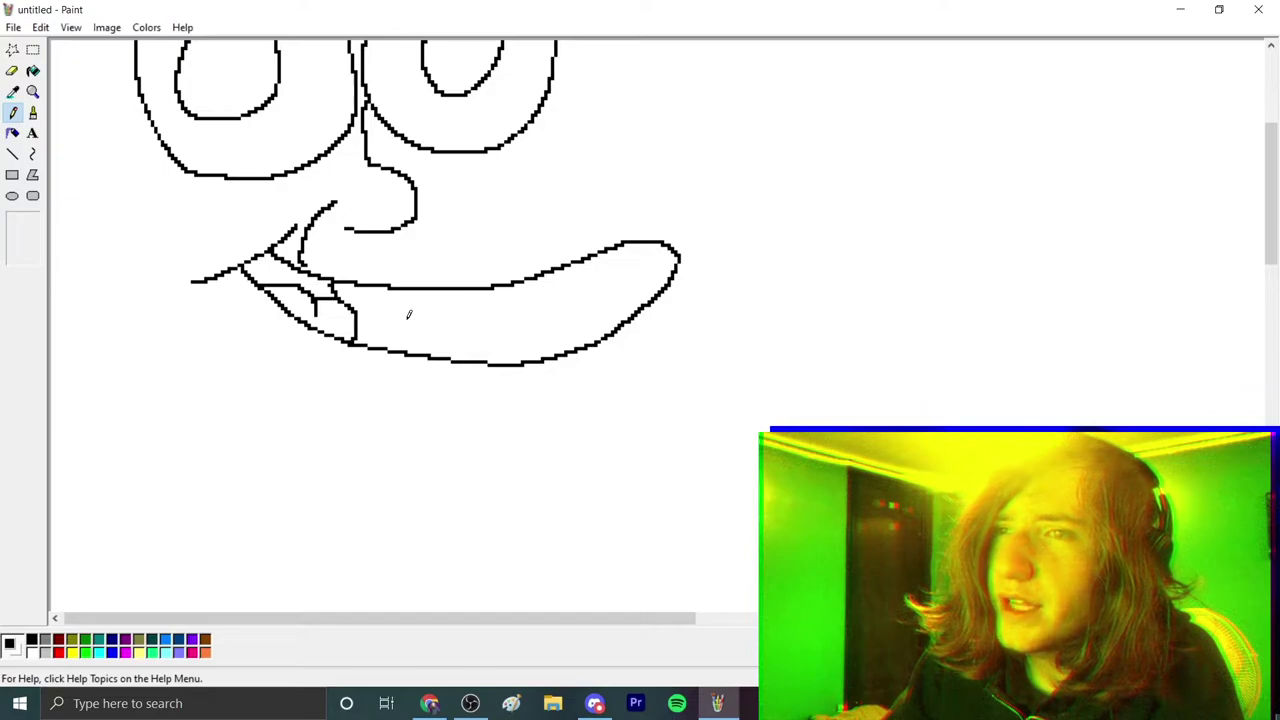
pyautogui.moveTo(398, 290); pyautogui.dragTo(535, 273)
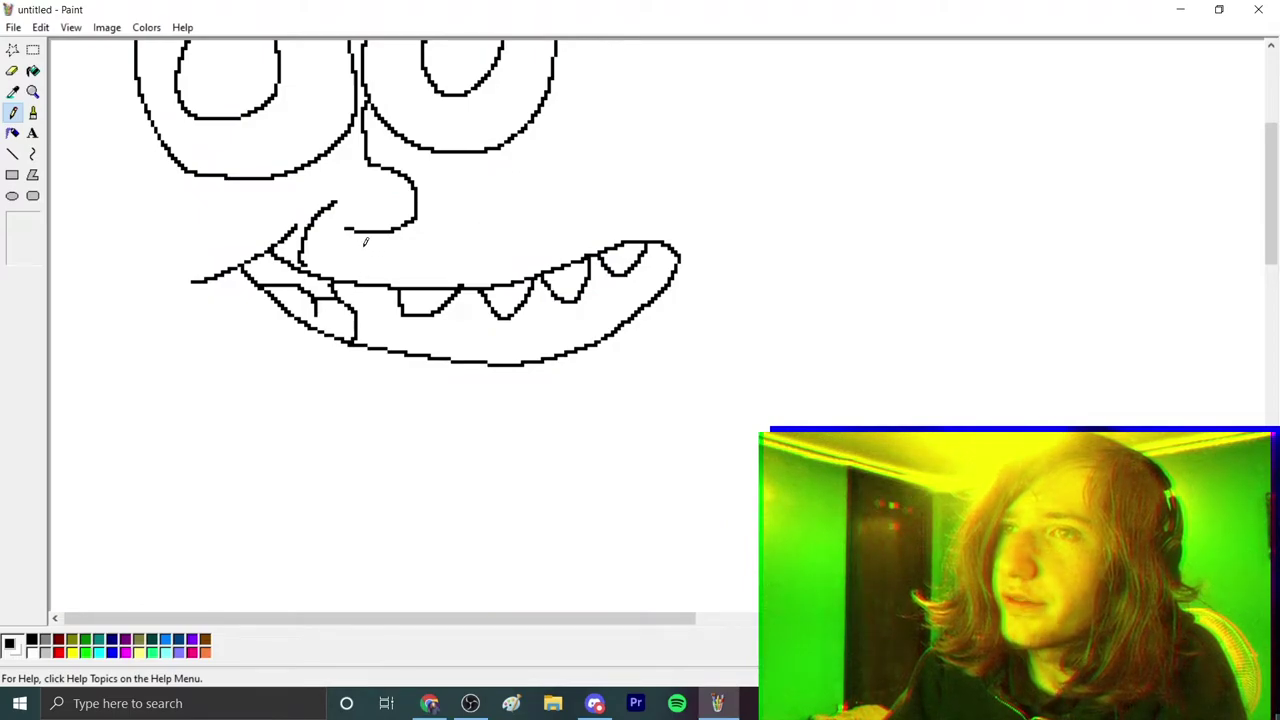
pyautogui.moveTo(888, 168); pyautogui.dragTo(874, 248)
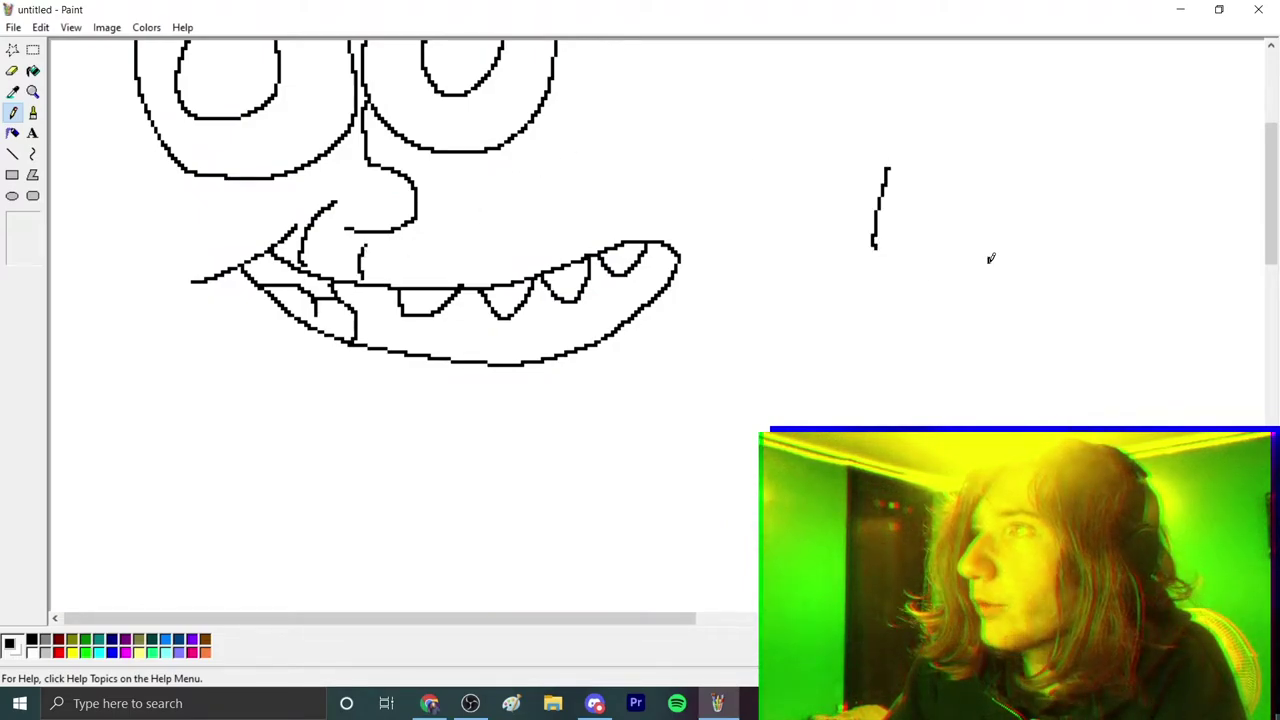
pyautogui.hotkey('ctrl', 'z')
pyautogui.hotkey('ctrl', 'z')
pyautogui.hotkey('ctrl', 'z')
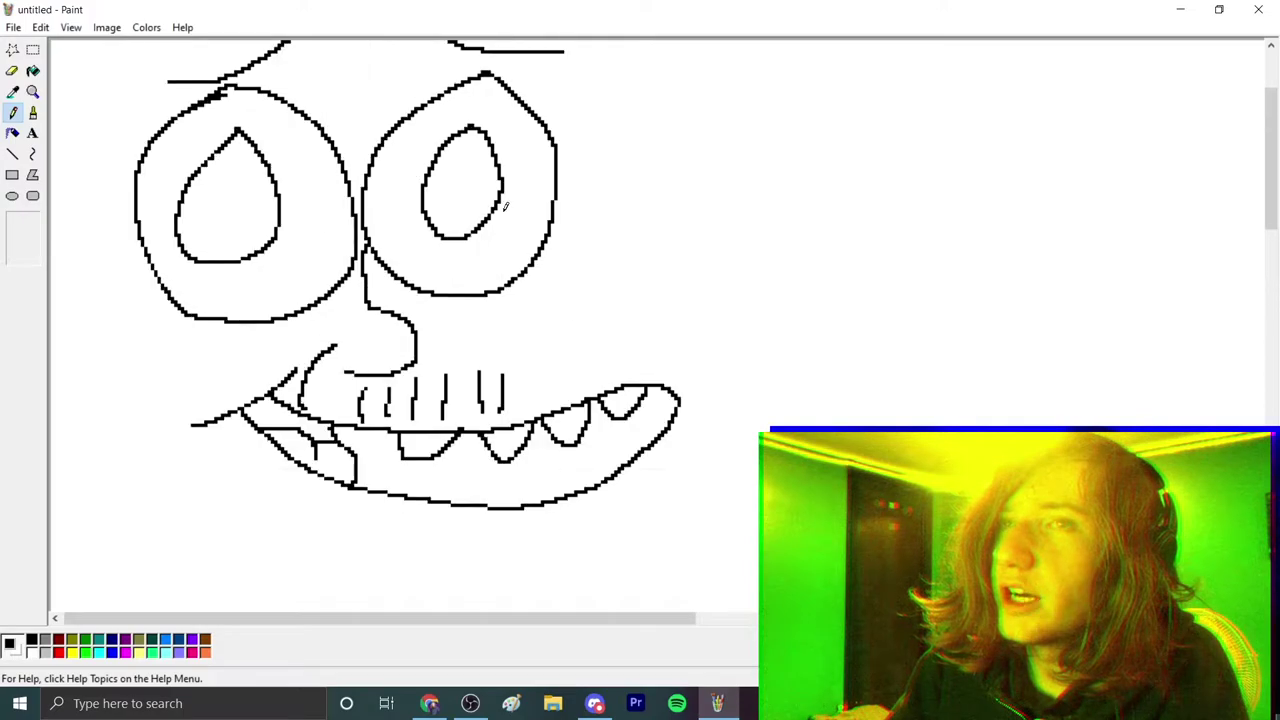
# - Draw a large closed head outline around the eyebrows, eyes, nose and mouth
pyautogui.scroll(4, 188, 145)
pyautogui.scroll(-4, 188, 145)
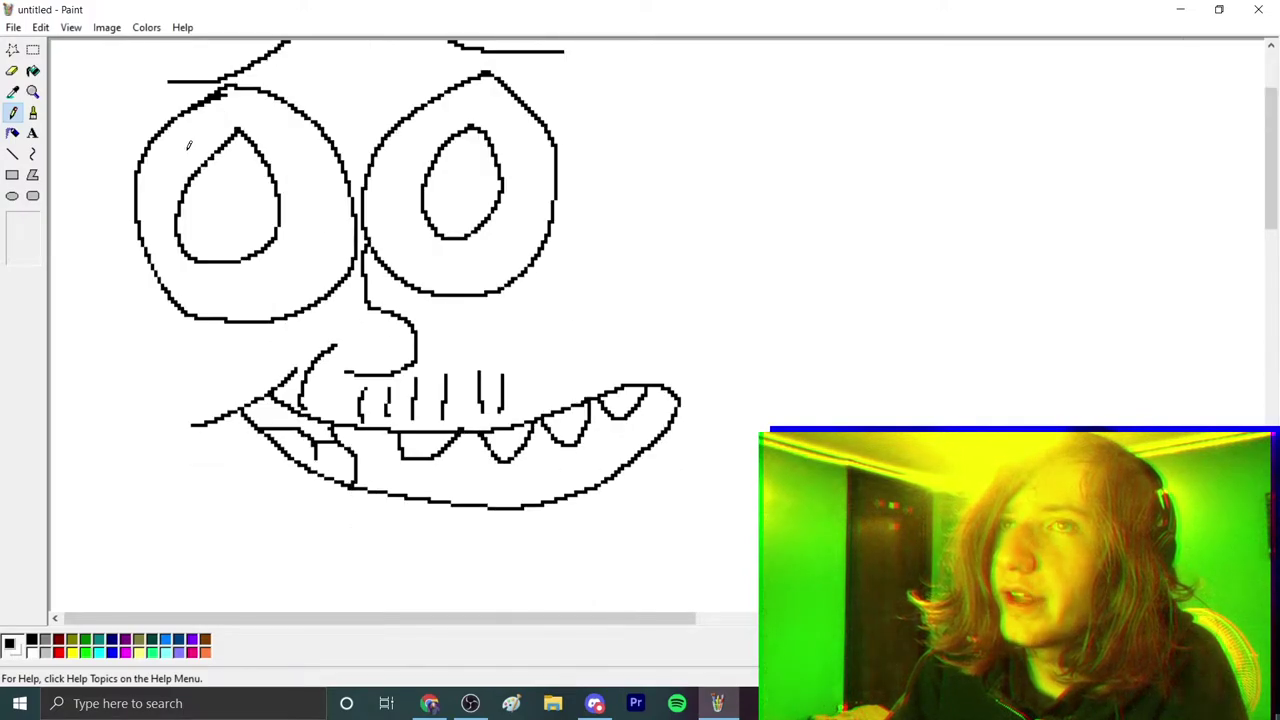
pyautogui.scroll(1, 190, 145)
pyautogui.moveTo(151, 73); pyautogui.dragTo(387, 43)
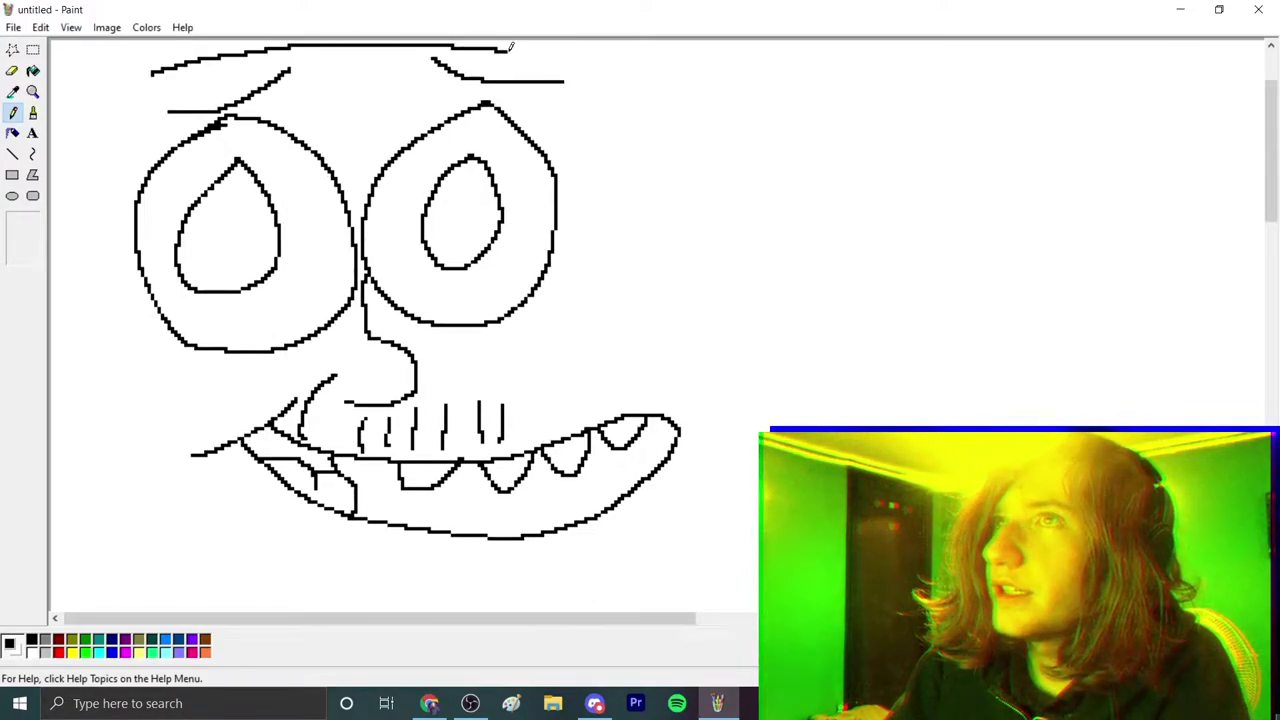
pyautogui.moveTo(503, 45)
pyautogui.mouseDown()
pyautogui.moveTo(643, 84)
pyautogui.moveTo(727, 305)
pyautogui.mouseUp()
pyautogui.moveTo(690, 521); pyautogui.dragTo(97, 139)
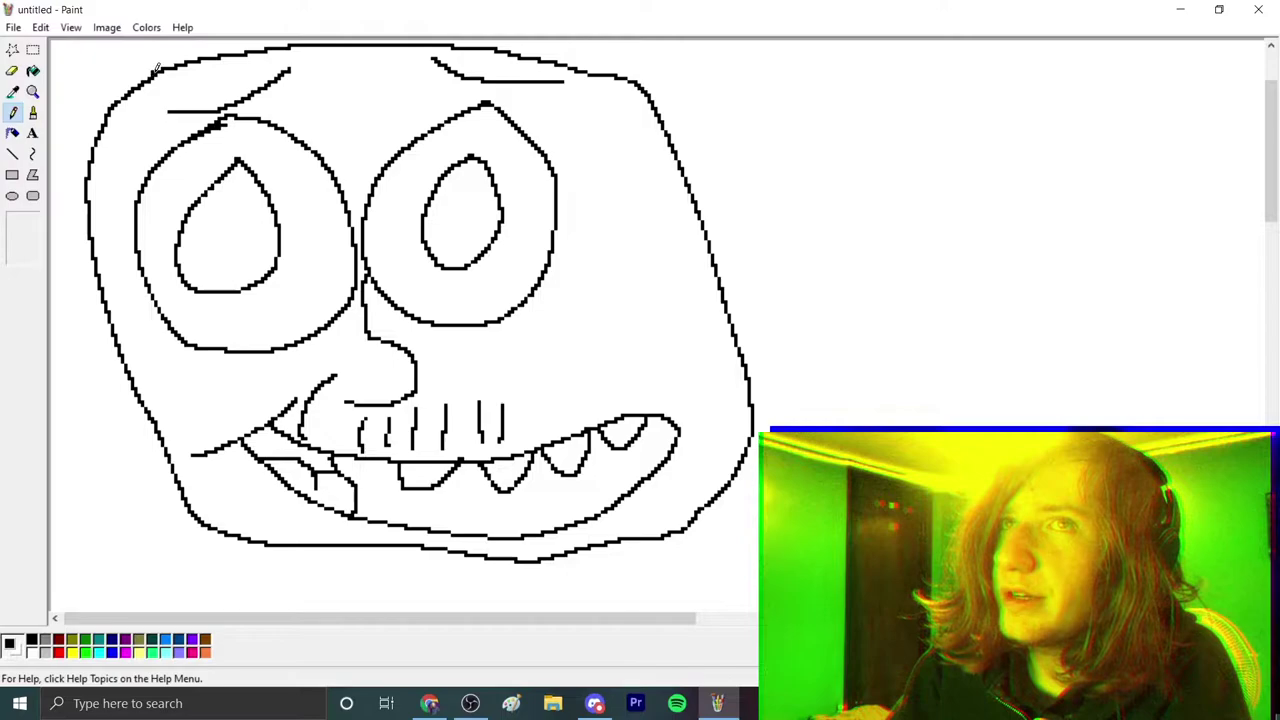
# - Draw a tiny body with chest details, a waistband and two feet beneath the head
pyautogui.scroll(-5, 472, 216)
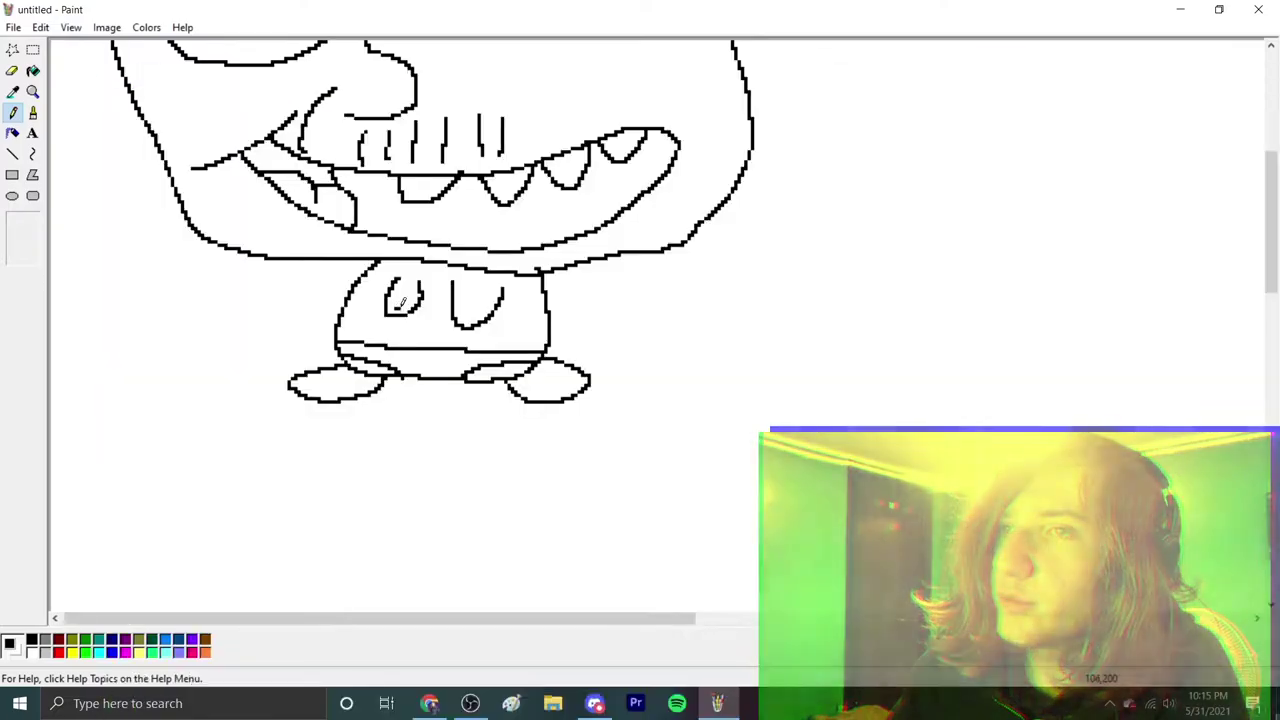
pyautogui.moveTo(458, 318); pyautogui.dragTo(470, 318)
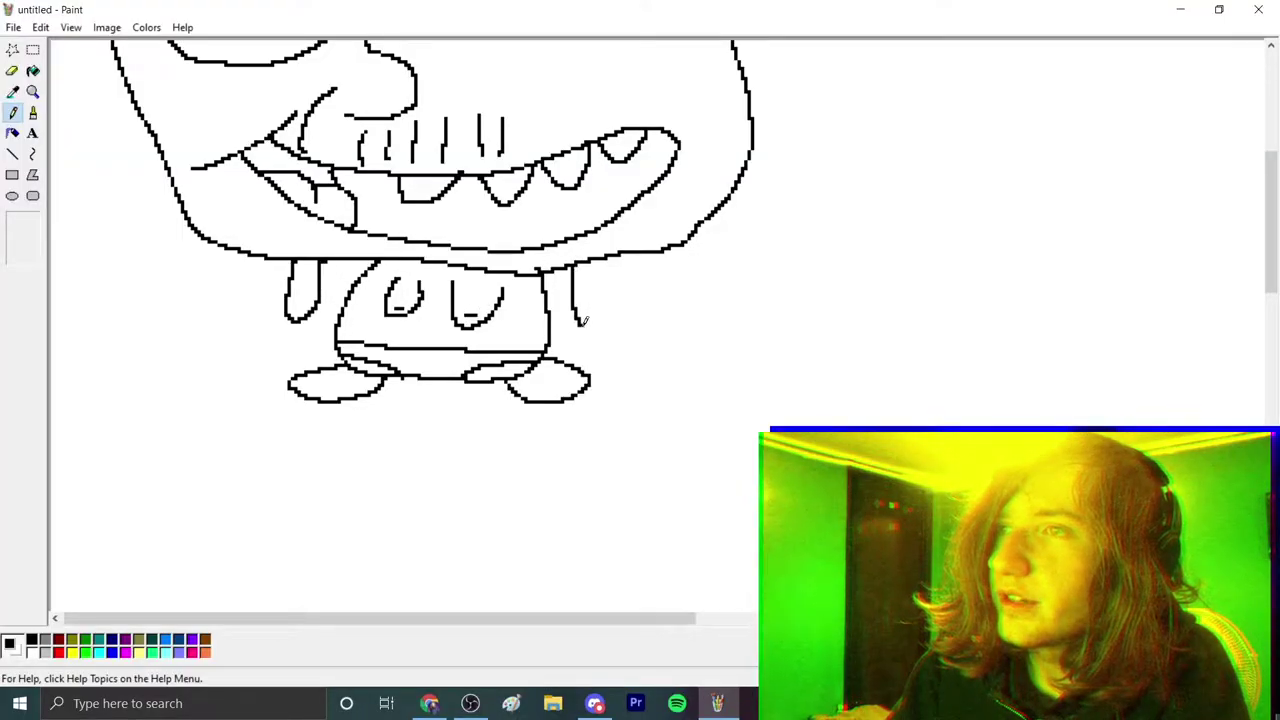
# - Undo the plain rounded arms and draw two short arms with fingered hands hanging from the head, one on each side of the body
pyautogui.hotkey('ctrl', 'z')
pyautogui.hotkey('ctrl', 'z')
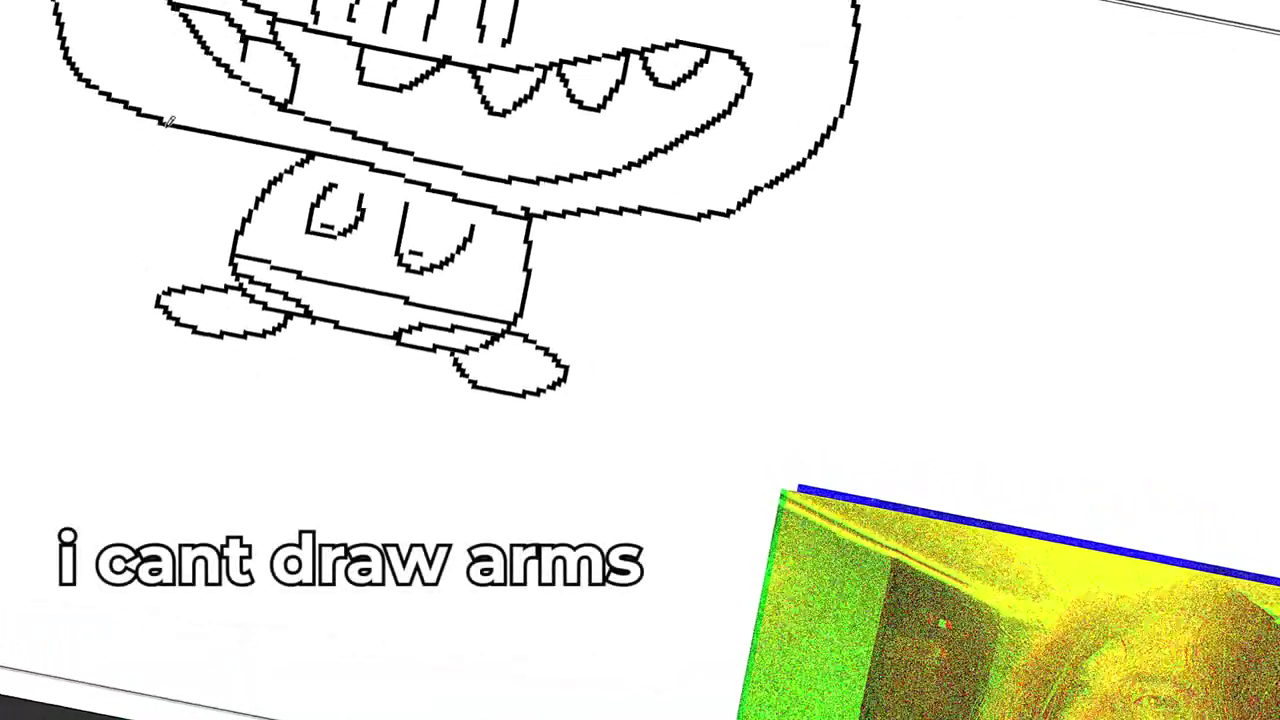
pyautogui.moveTo(170, 122); pyautogui.dragTo(130, 205)
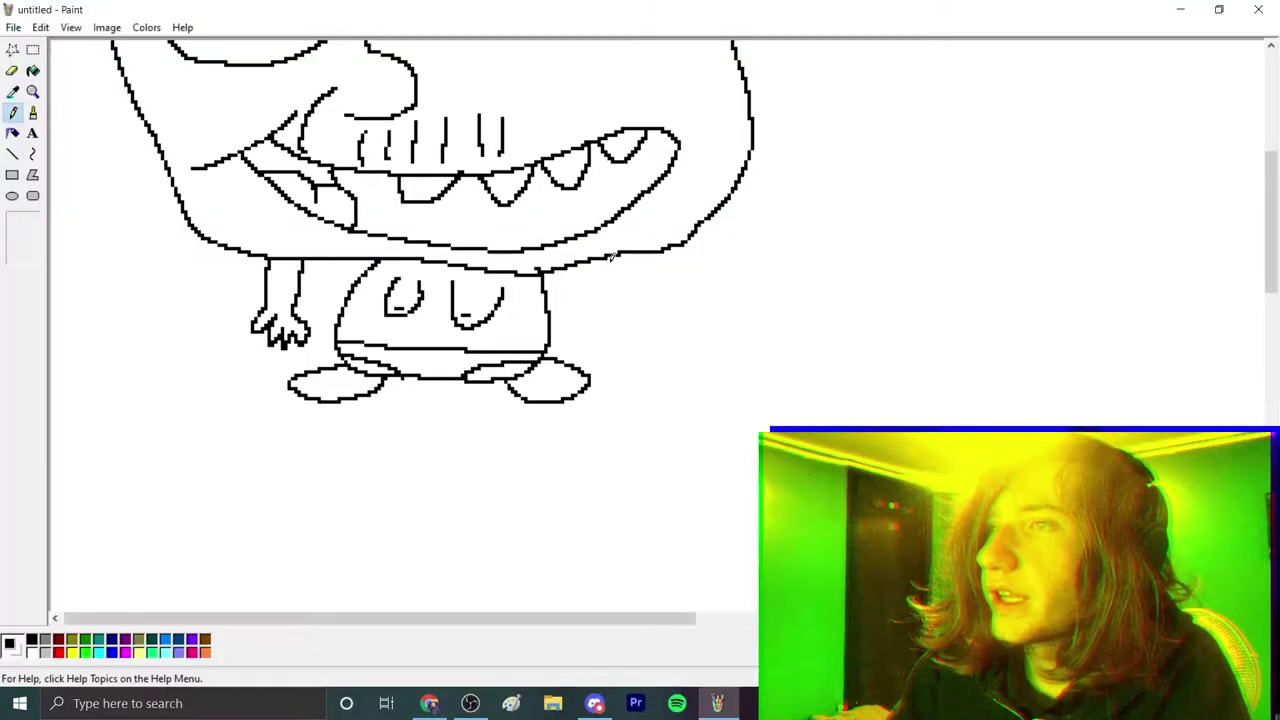
pyautogui.moveTo(613, 342); pyautogui.dragTo(618, 368)
pyautogui.hotkey('ctrl', 'z')
pyautogui.moveTo(608, 257)
pyautogui.mouseDown()
pyautogui.moveTo(462, 322)
pyautogui.moveTo(655, 296)
pyautogui.mouseUp()
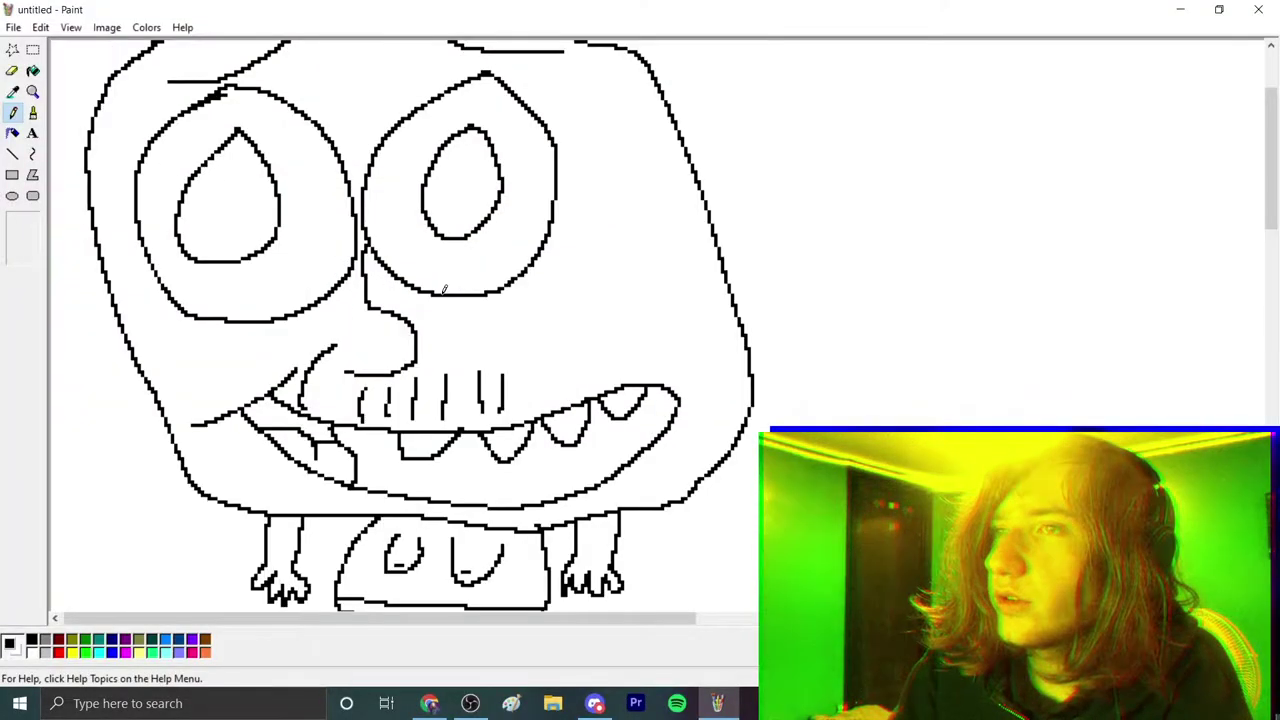
# - Draw curved wrinkle lines under the eyes
pyautogui.moveTo(548, 283); pyautogui.dragTo(587, 247)
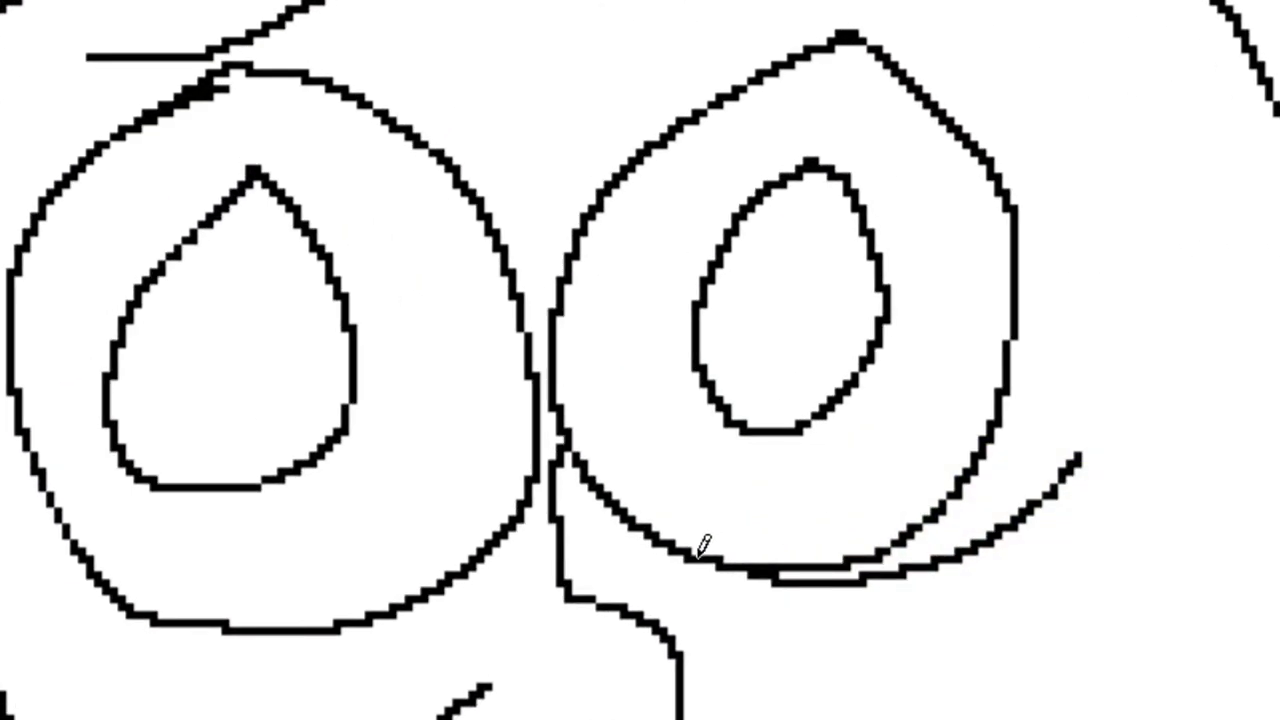
pyautogui.moveTo(908, 605); pyautogui.dragTo(1107, 508)
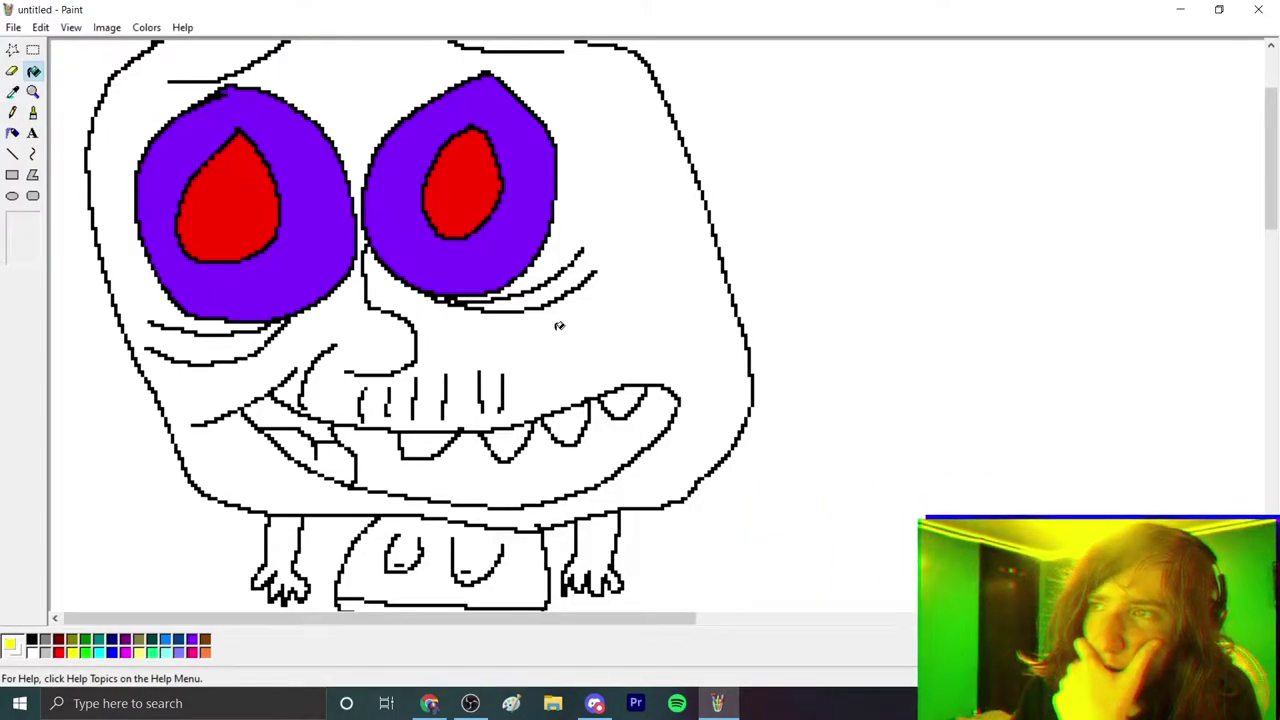
# - Try a yellow fill on the face, undo it, and fill the face with hot pink instead
pyautogui.click(598, 296)
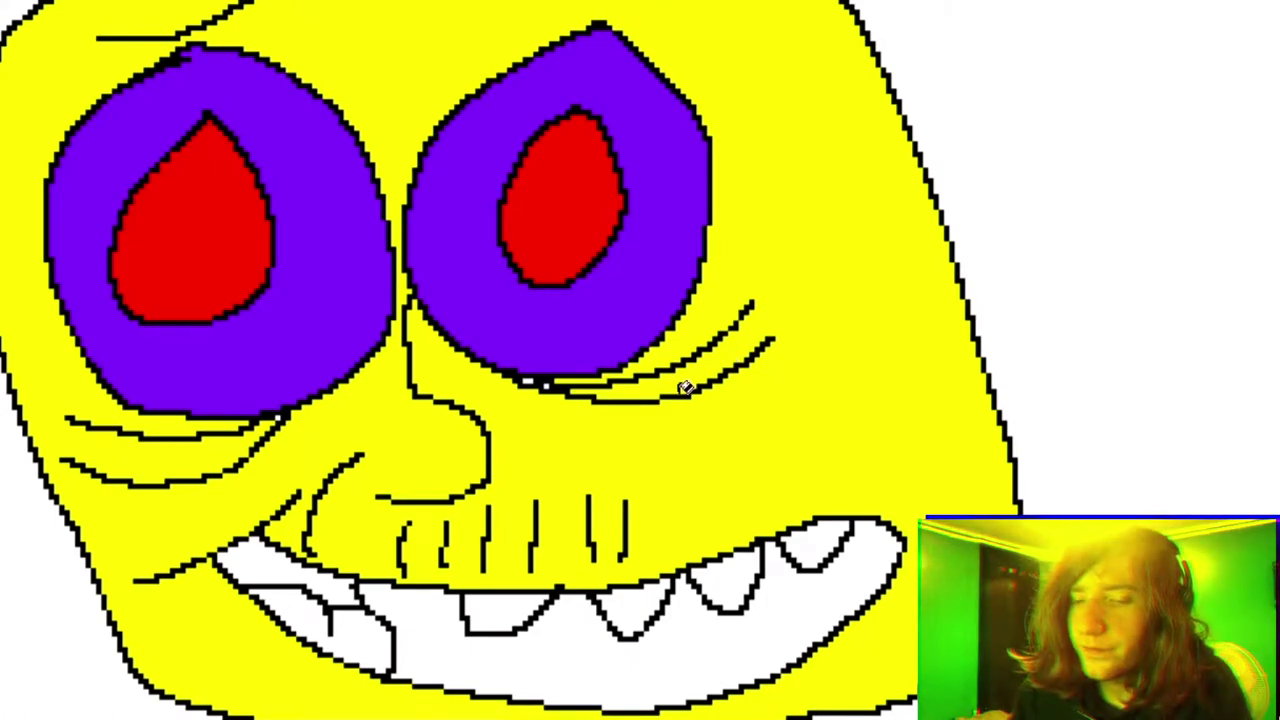
pyautogui.hotkey('ctrl', 'z')
pyautogui.click(192, 652)
pyautogui.click(730, 409)
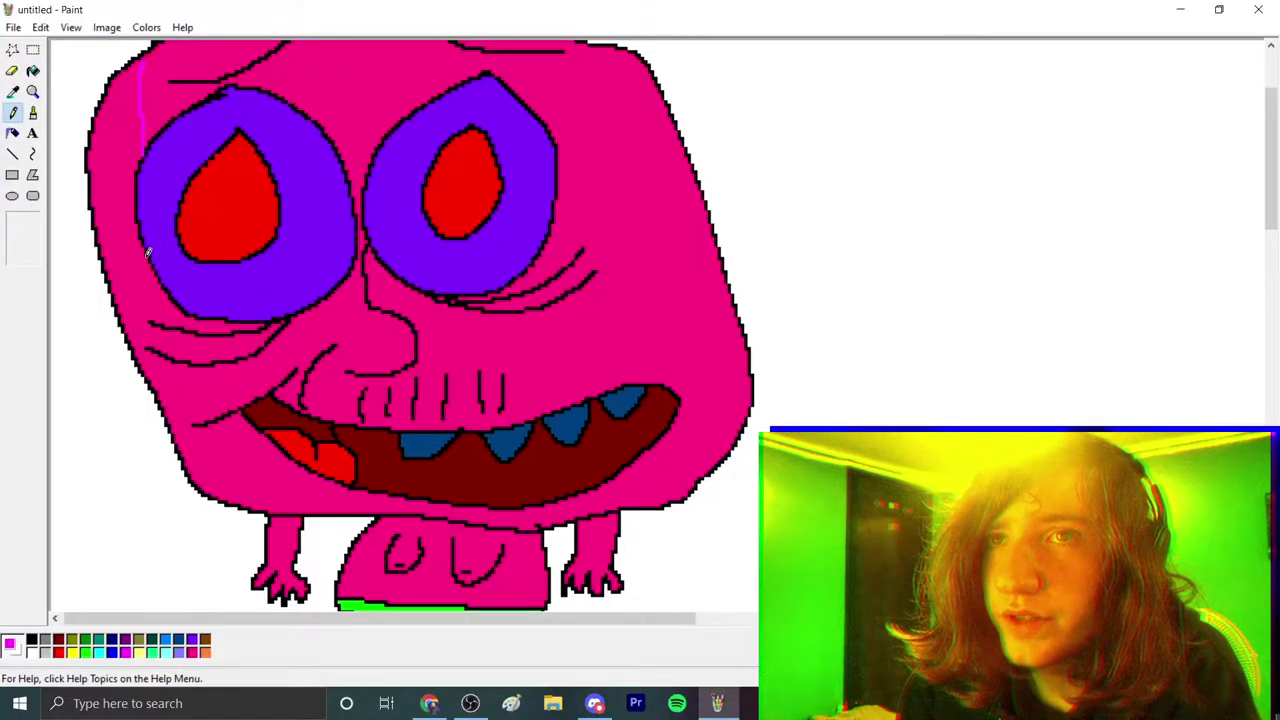
# - Outline a shading strip along the outer edge of the face beside the first eye and fill it with magenta
pyautogui.moveTo(220, 452); pyautogui.dragTo(264, 510)
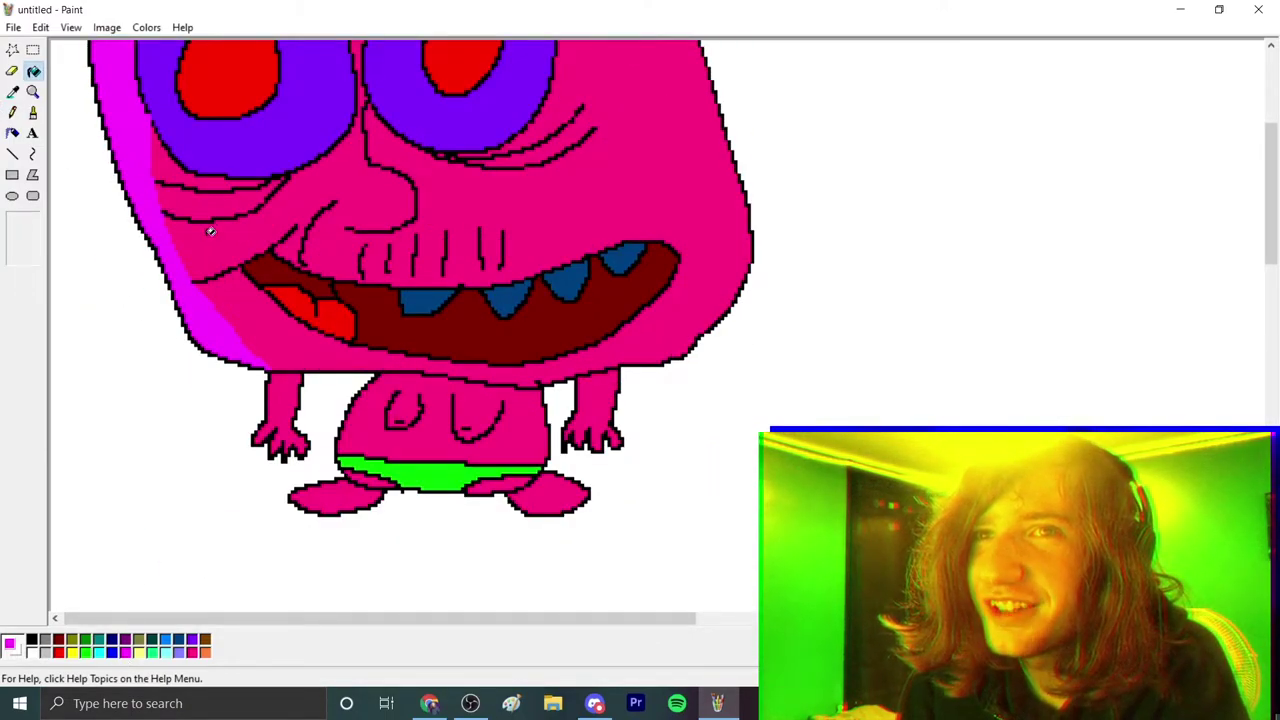
pyautogui.scroll(3, 211, 231)
pyautogui.scroll(-3, 208, 255)
pyautogui.scroll(5, 206, 270)
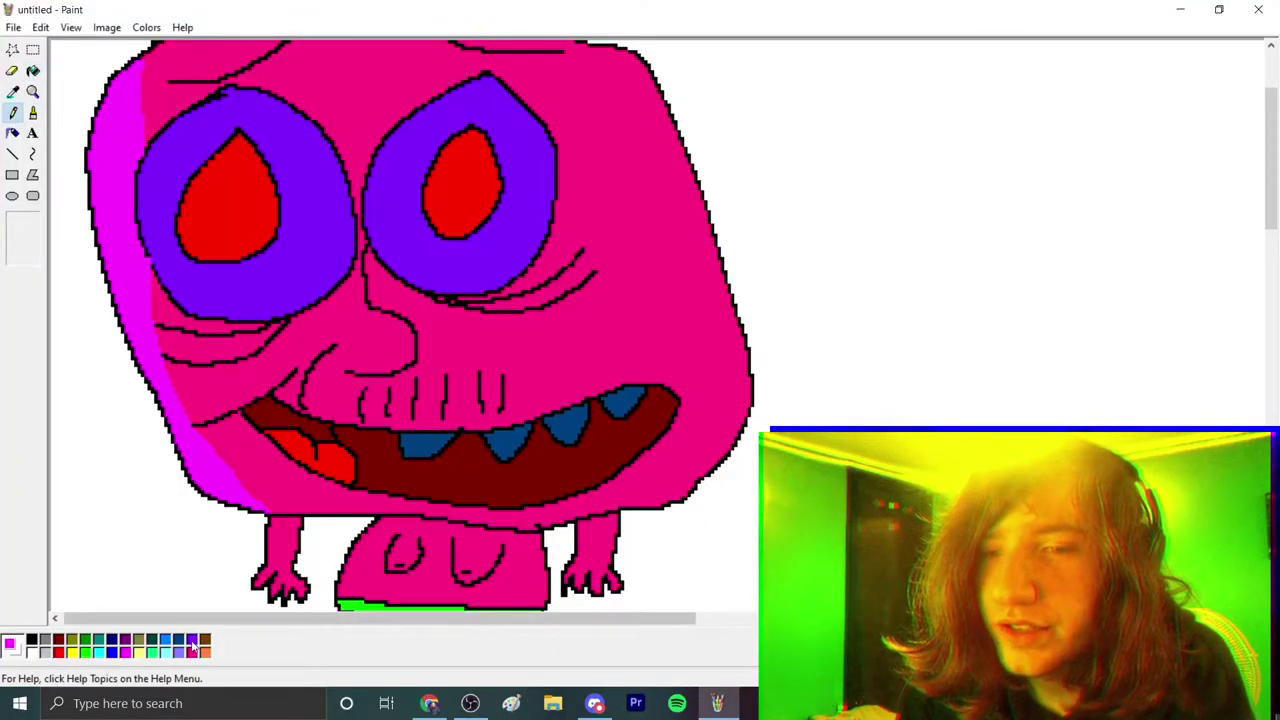
# - Outline a dark blue rectangular patch beside the second eye and a dark green triangular patch on the cheek
pyautogui.click(178, 639)
pyautogui.moveTo(626, 182); pyautogui.dragTo(628, 186)
pyautogui.hotkey('ctrl', 'z')
pyautogui.moveTo(591, 123); pyautogui.dragTo(594, 126)
pyautogui.click(152, 639)
pyautogui.moveTo(600, 313); pyautogui.dragTo(601, 315)
# - Add a brown patch on the forehead and fill in the colored patches on the face
pyautogui.scroll(3, 600, 315)
pyautogui.click(205, 639)
pyautogui.click(597, 490)
pyautogui.click(178, 639)
pyautogui.click(615, 305)
pyautogui.scroll(-5, 724, 337)
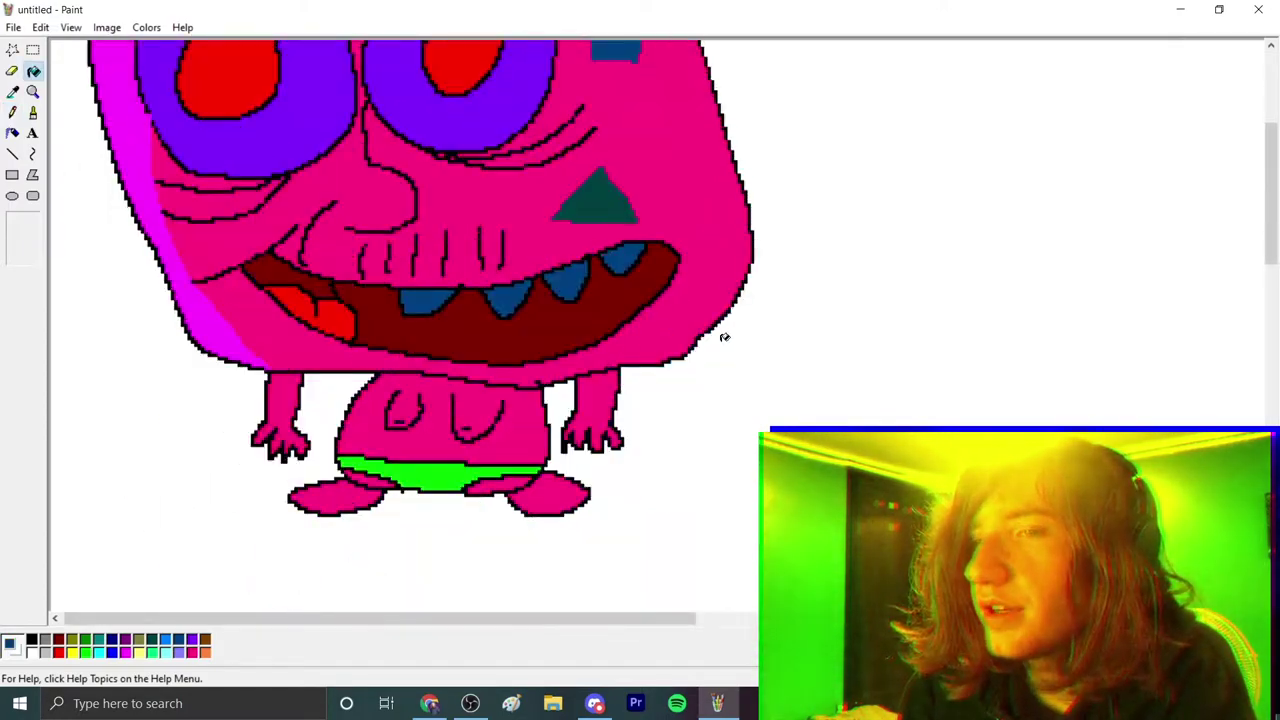
# - Draw a black-outlined stalk growing from the upper corner of the head and ending in a small round head
pyautogui.scroll(5, 722, 337)
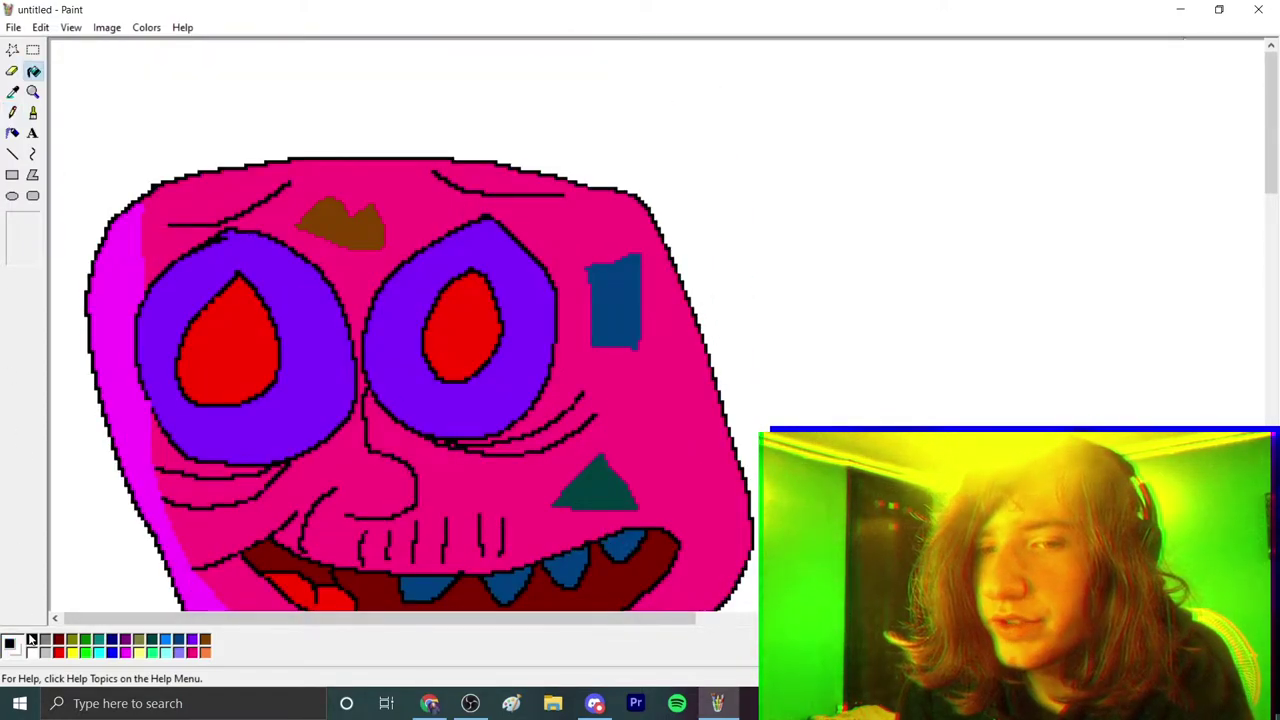
pyautogui.click(12, 112)
pyautogui.moveTo(645, 198); pyautogui.dragTo(870, 143)
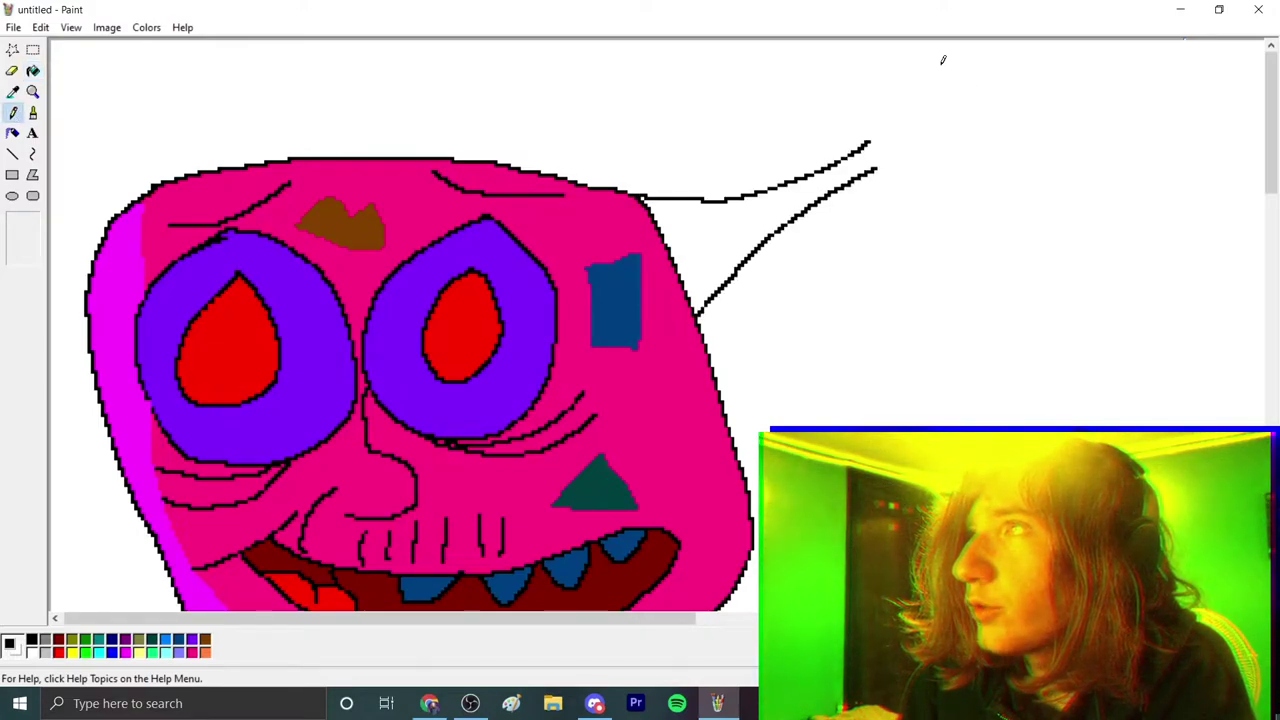
pyautogui.moveTo(998, 165); pyautogui.dragTo(928, 64)
# - Draw two sideways eyes with red pupils on the small stalk head and fill the rest of each eye with purple
pyautogui.moveTo(943, 114); pyautogui.dragTo(942, 171)
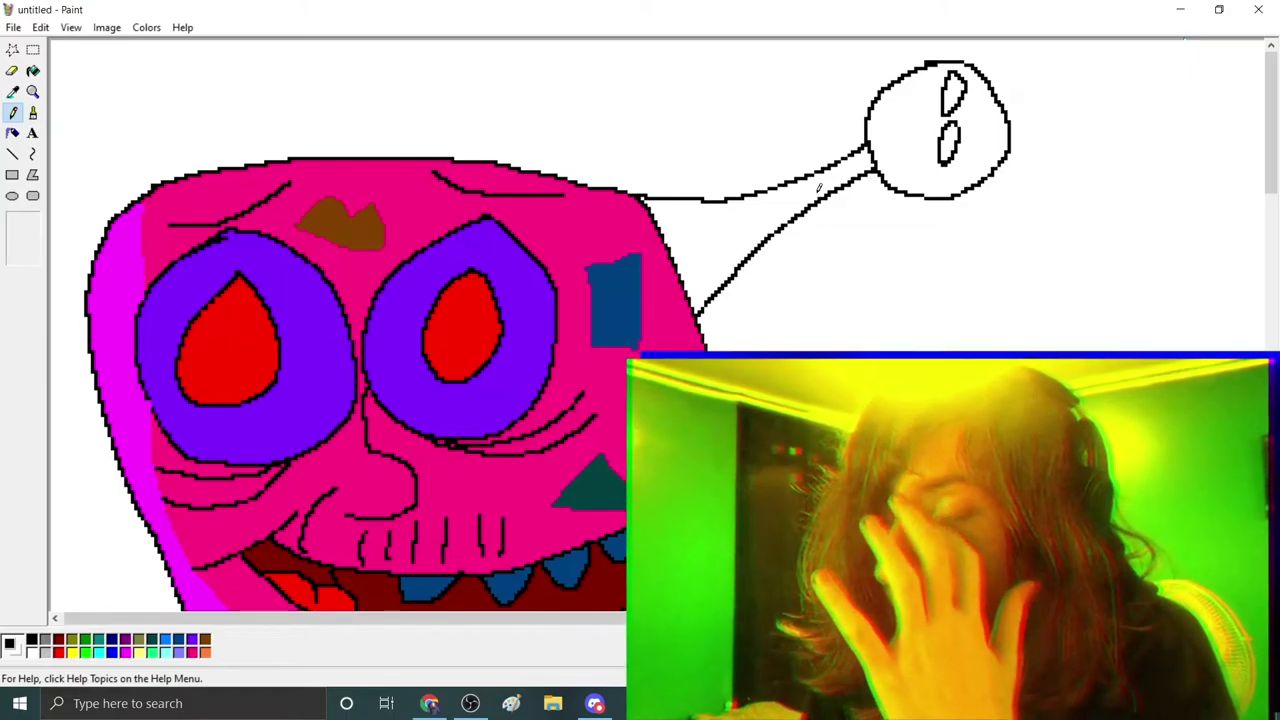
pyautogui.moveTo(941, 137); pyautogui.dragTo(958, 137)
pyautogui.moveTo(940, 152); pyautogui.dragTo(955, 152)
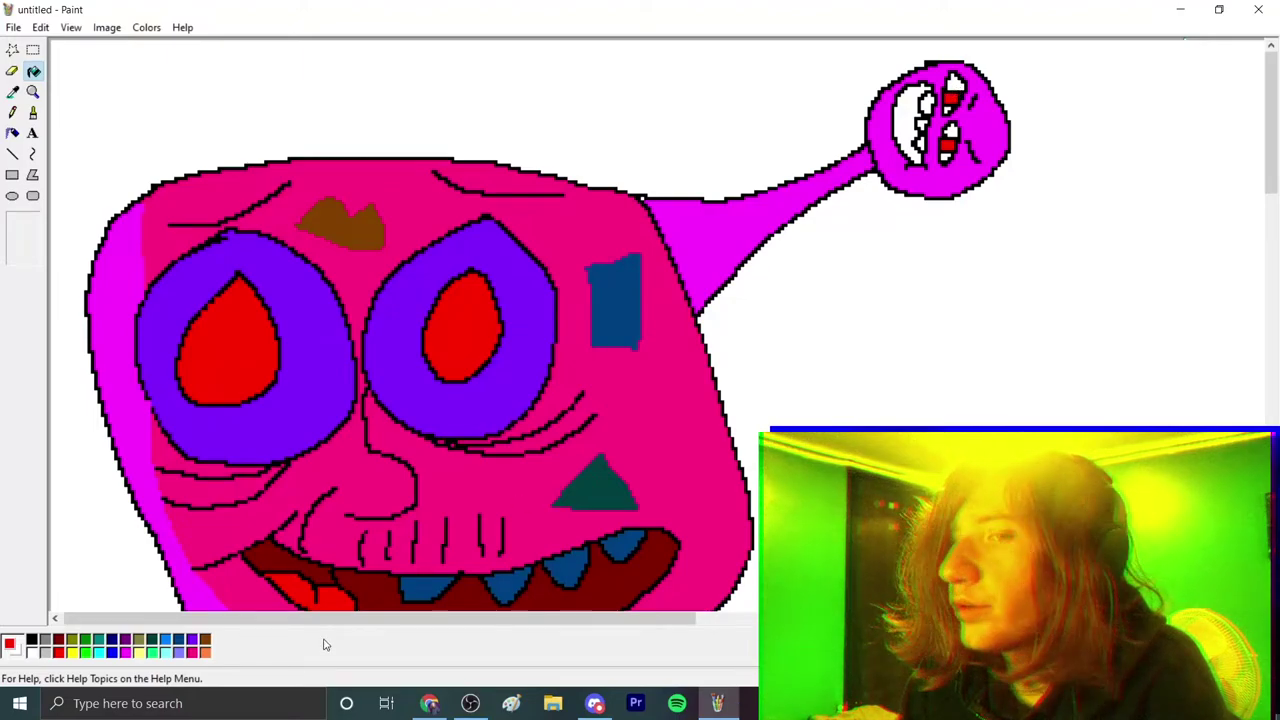
pyautogui.click(192, 639)
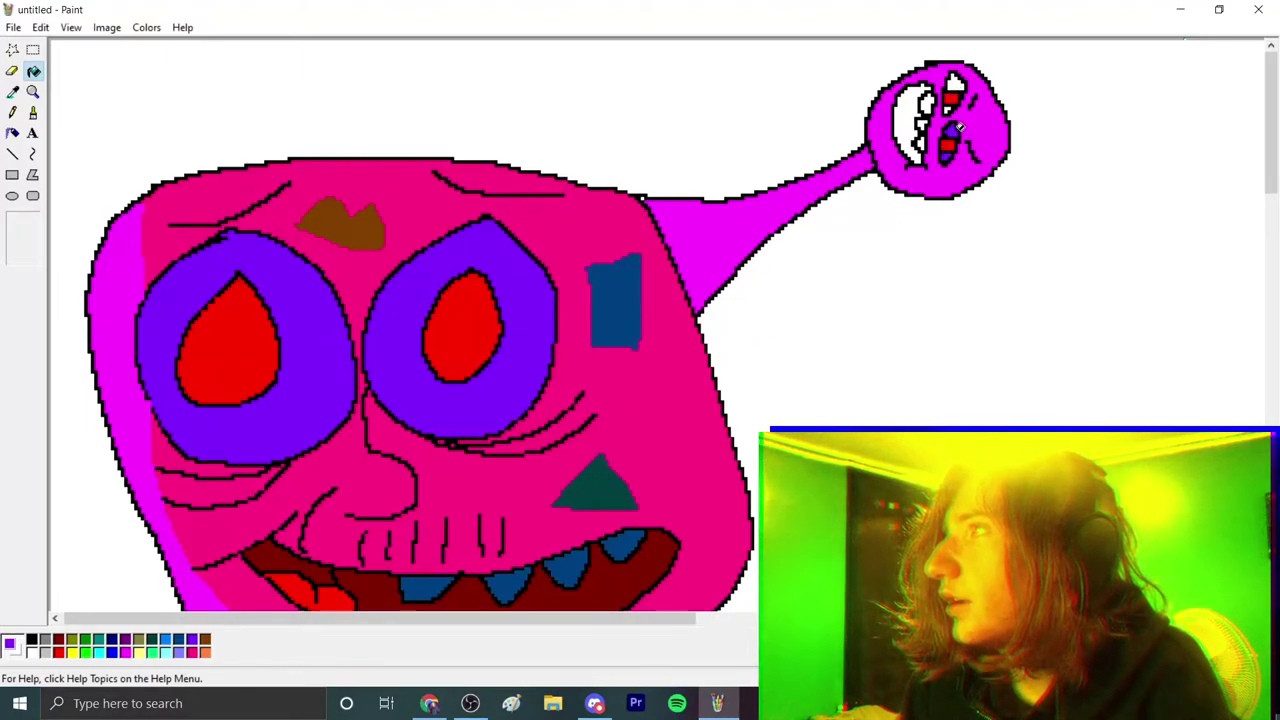
pyautogui.click(952, 106)
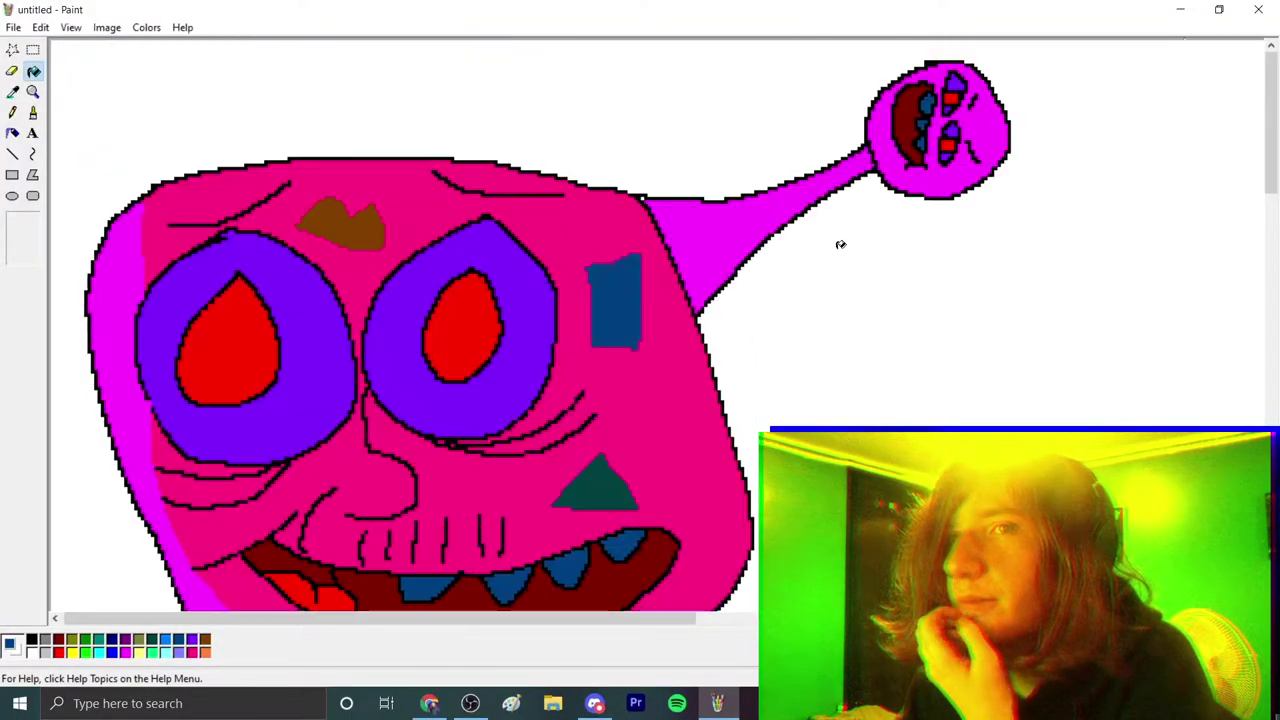
# - Fill the white background around the character with cyan
pyautogui.scroll(-5, 830, 243)
pyautogui.scroll(5, 823, 243)
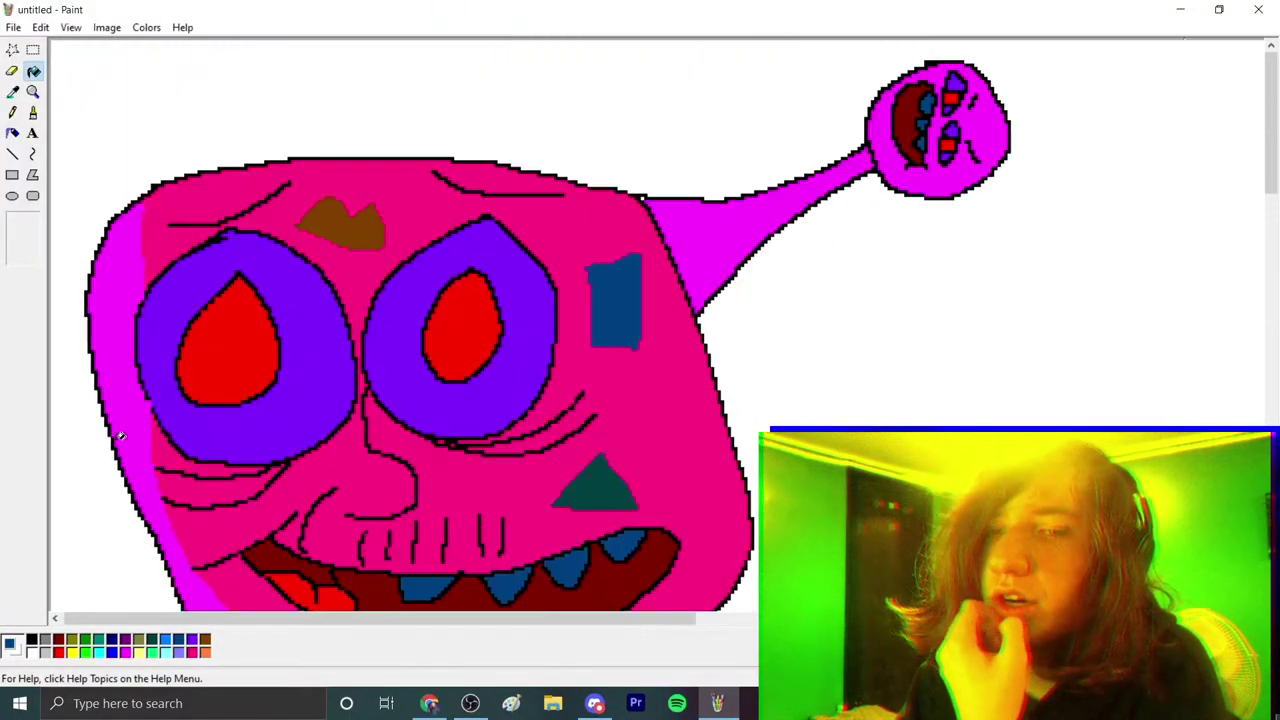
pyautogui.scroll(-5, 425, 418)
pyautogui.scroll(5, 569, 374)
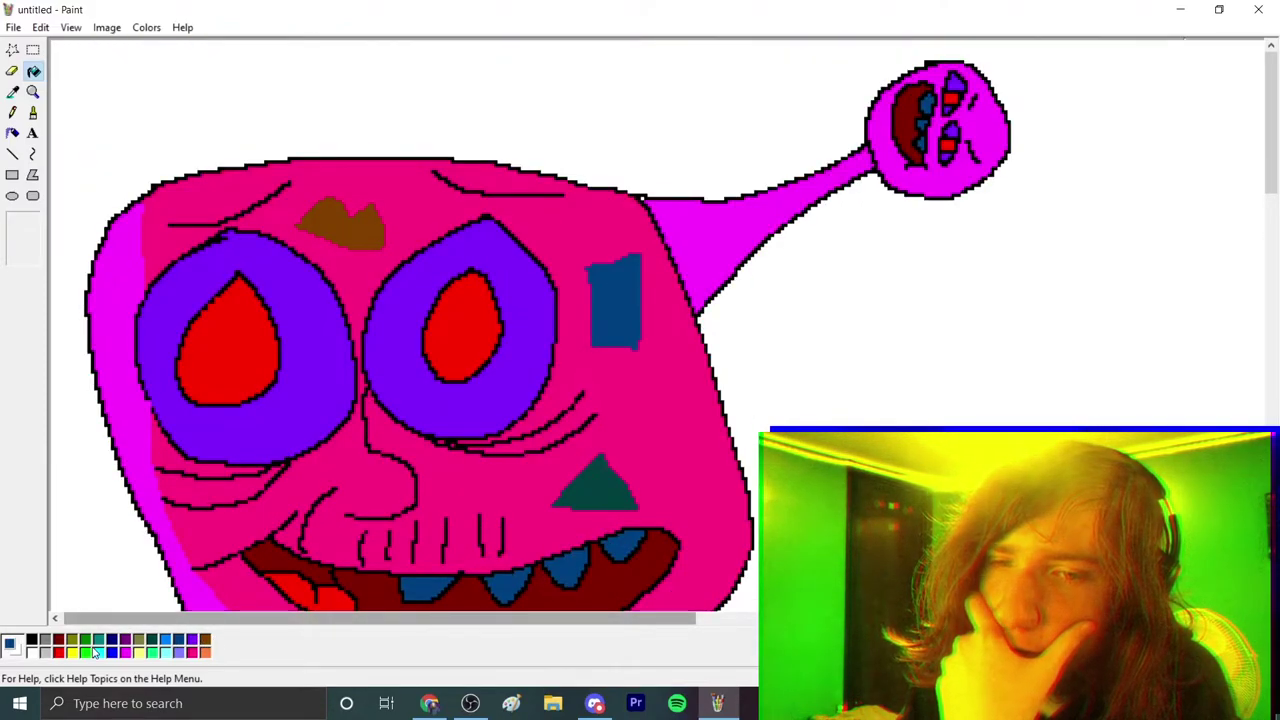
pyautogui.click(904, 407)
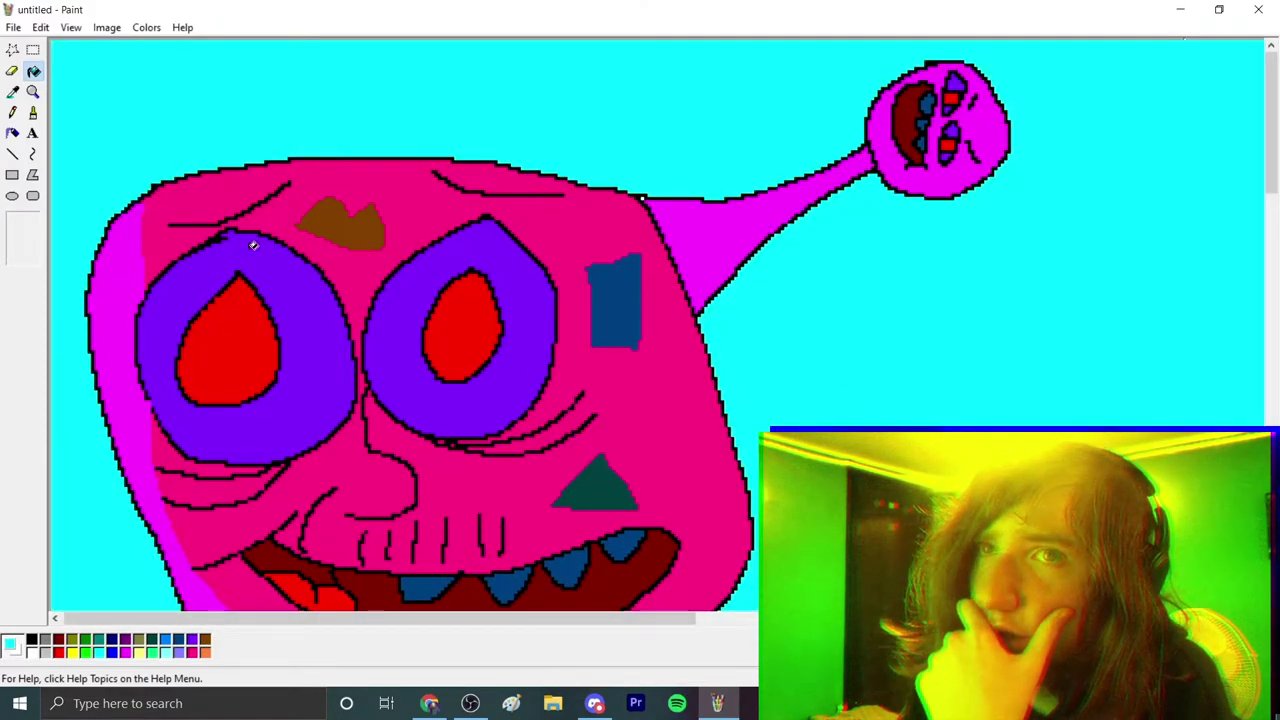
pyautogui.scroll(-8, 252, 244)
pyautogui.scroll(3, 554, 314)
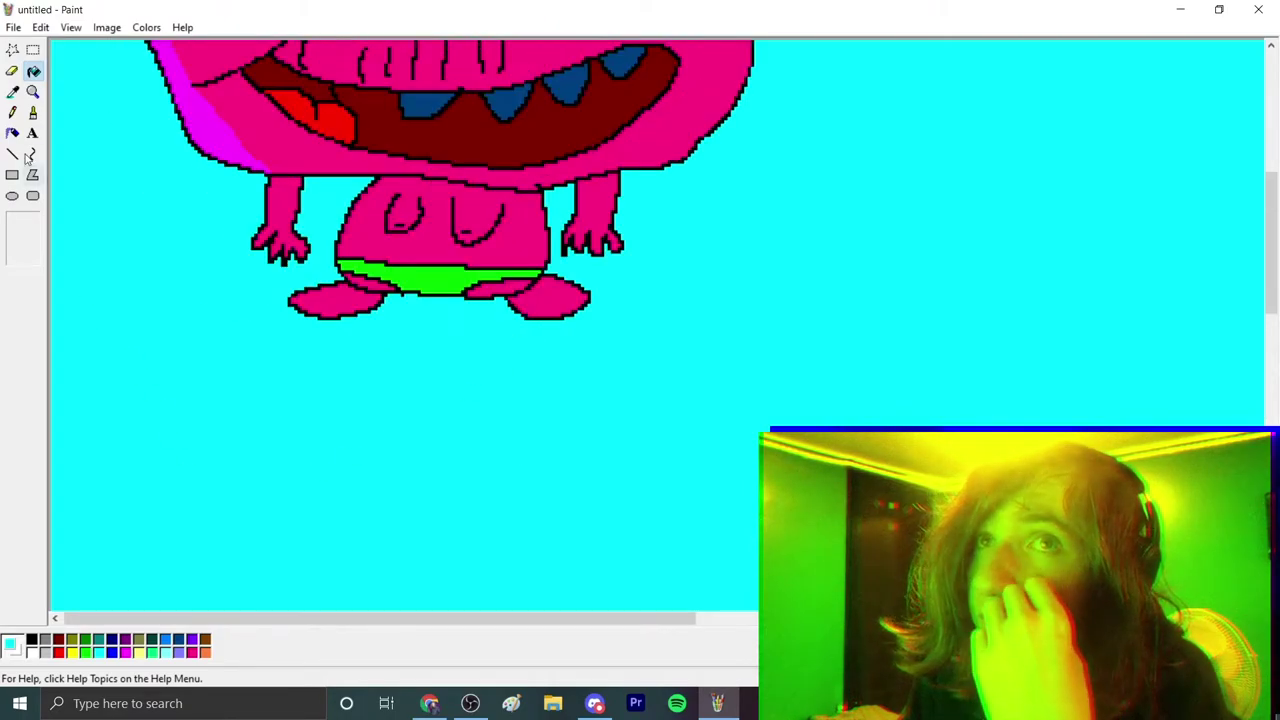
# - Switch to Chrome and play the YouTube video about the Sony SLV-KS1 Movietime VHS kids VCR
pyautogui.click(712, 404)
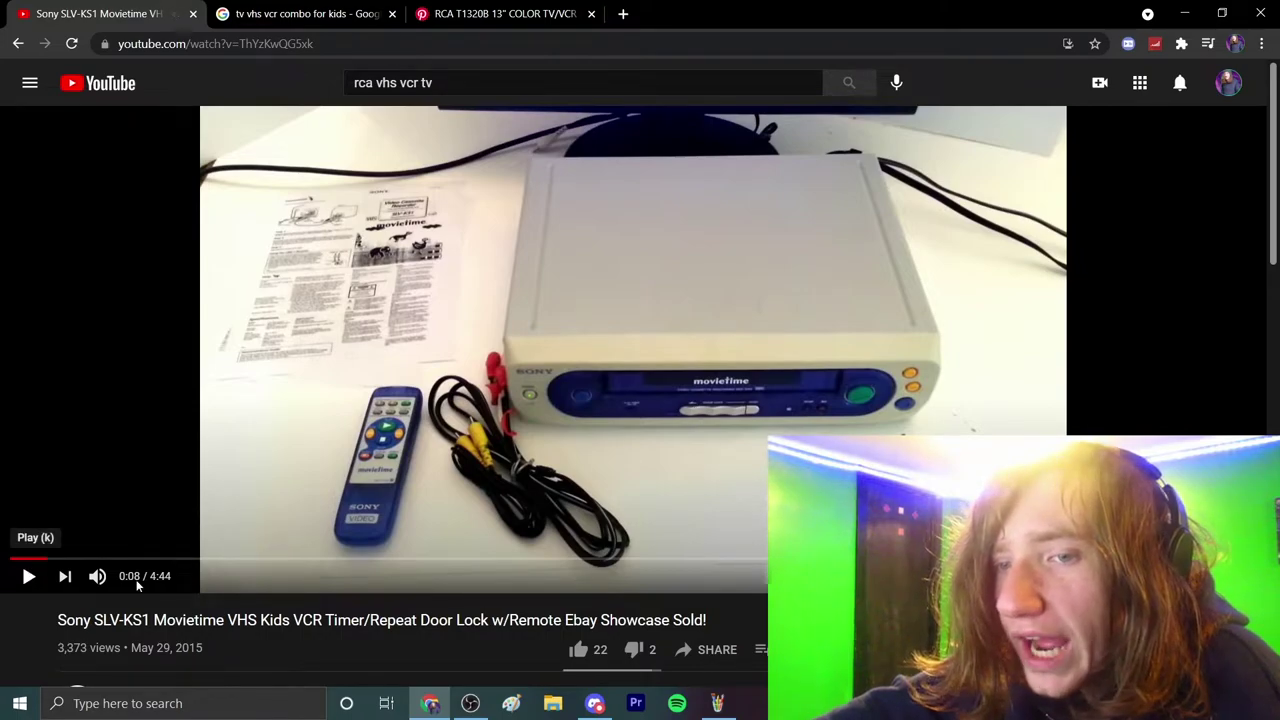
pyautogui.scroll(-5, 140, 580)
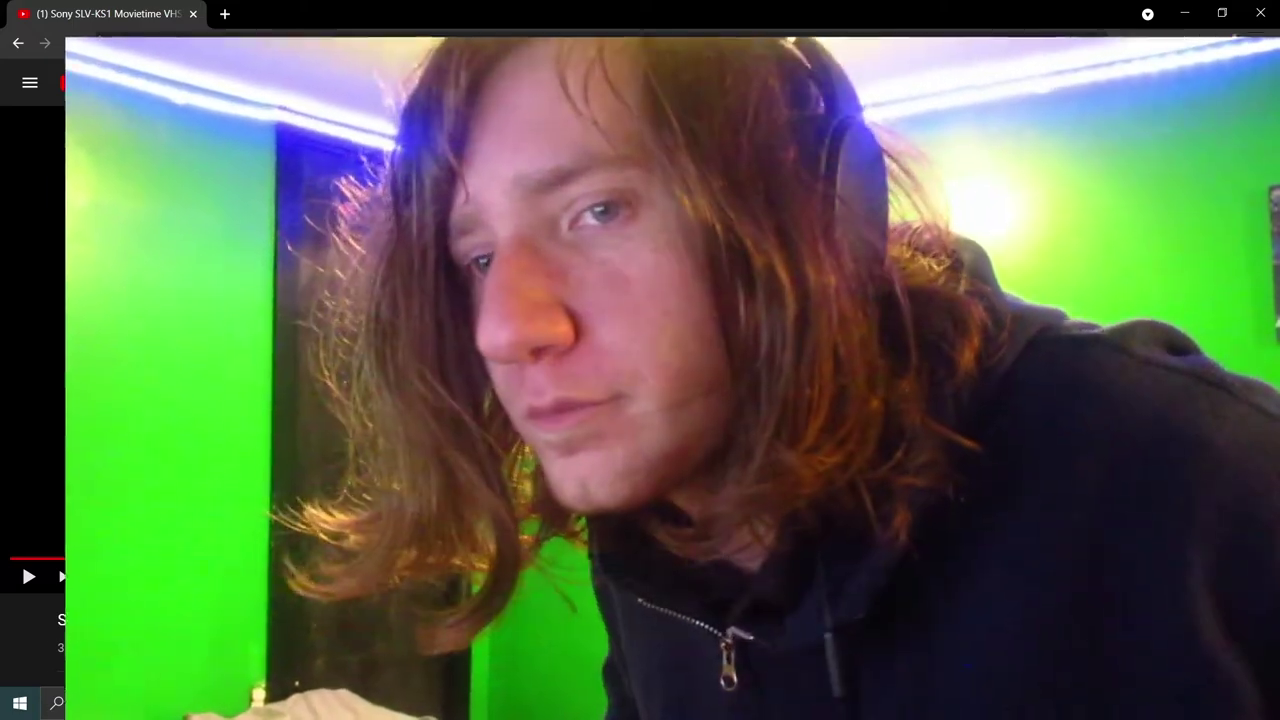
pyautogui.click(631, 507)
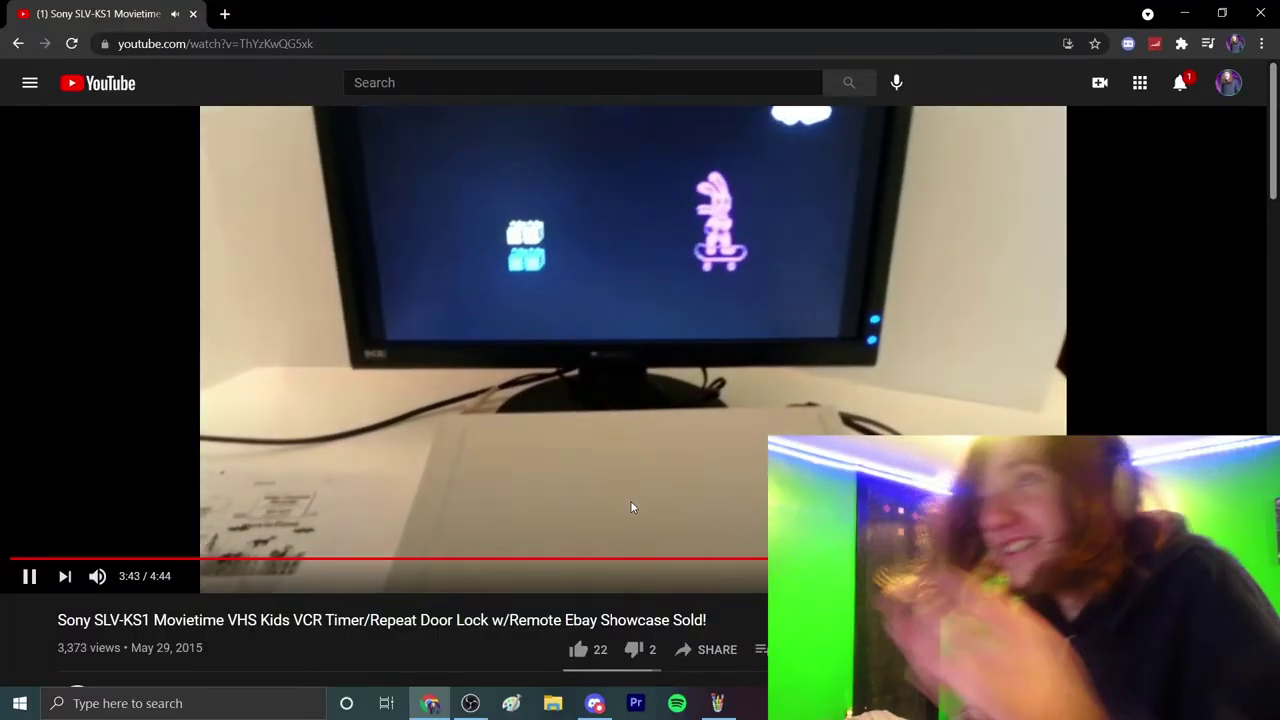